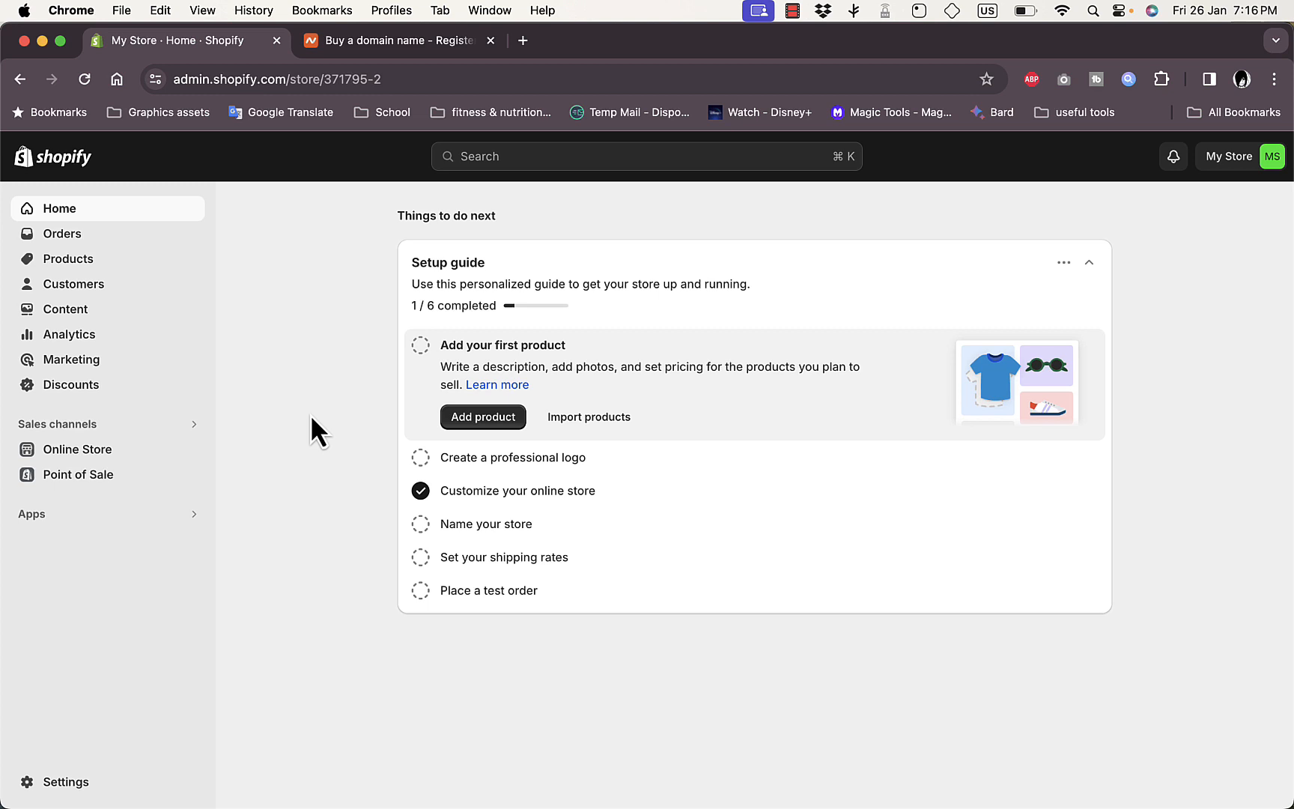
- Open the form for connecting an existing domain in the Shopify store's domain settings
{"action": "left_click", "coordinate": [59, 782]}
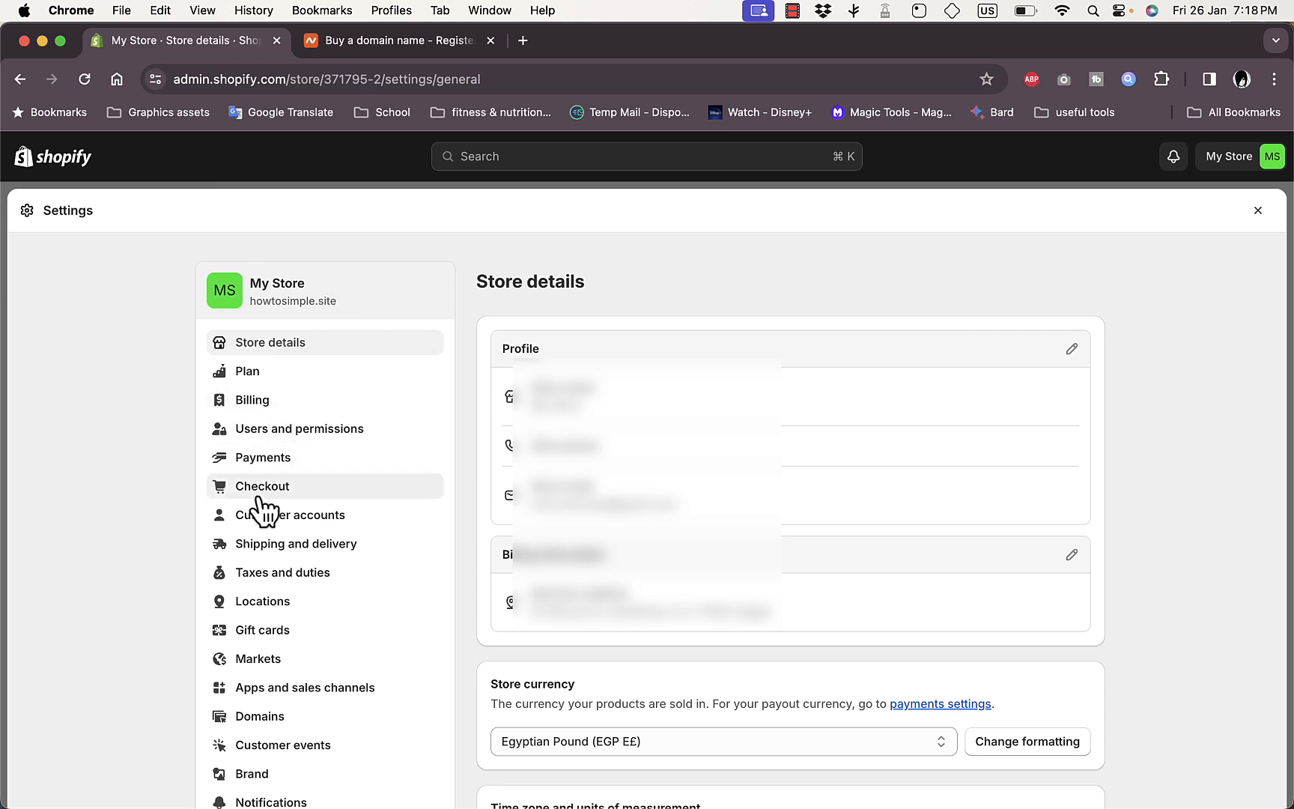
{"action": "left_click", "coordinate": [261, 719]}
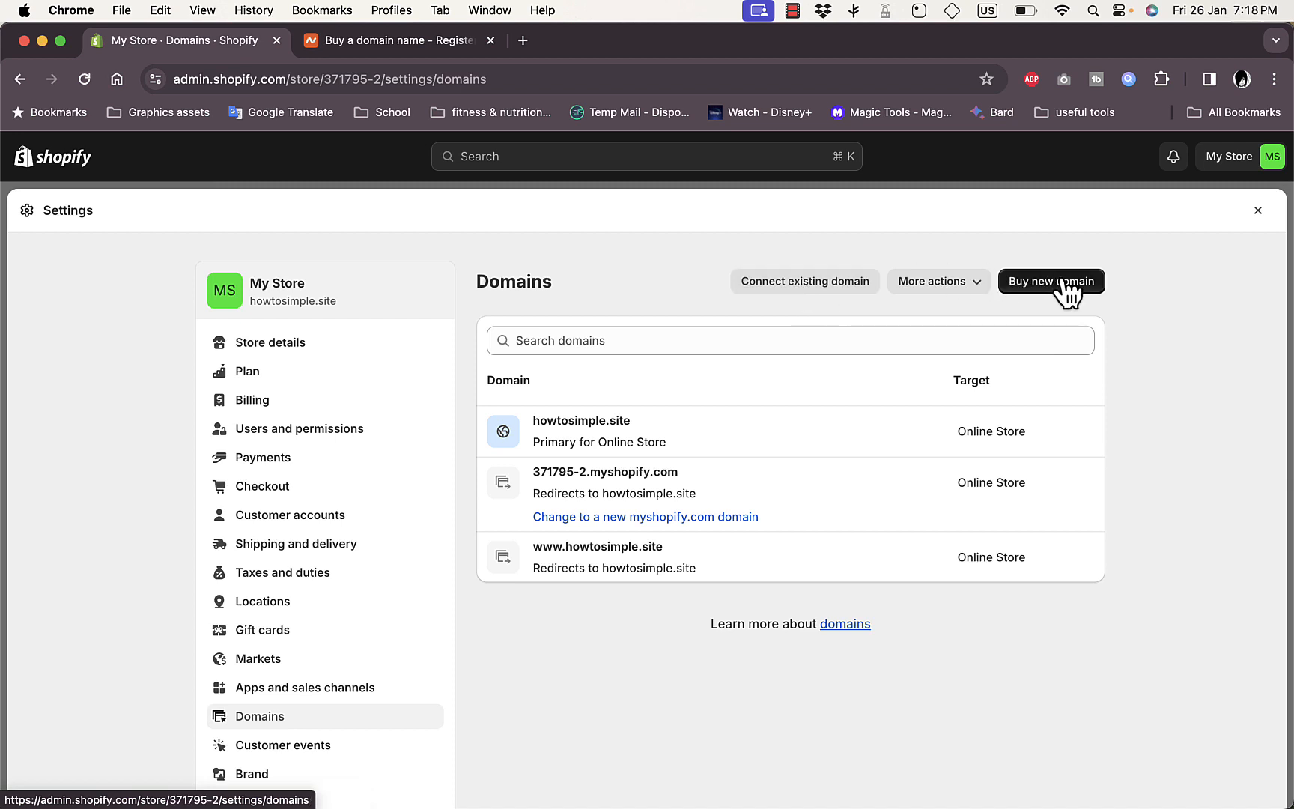
{"action": "left_click", "coordinate": [793, 288]}
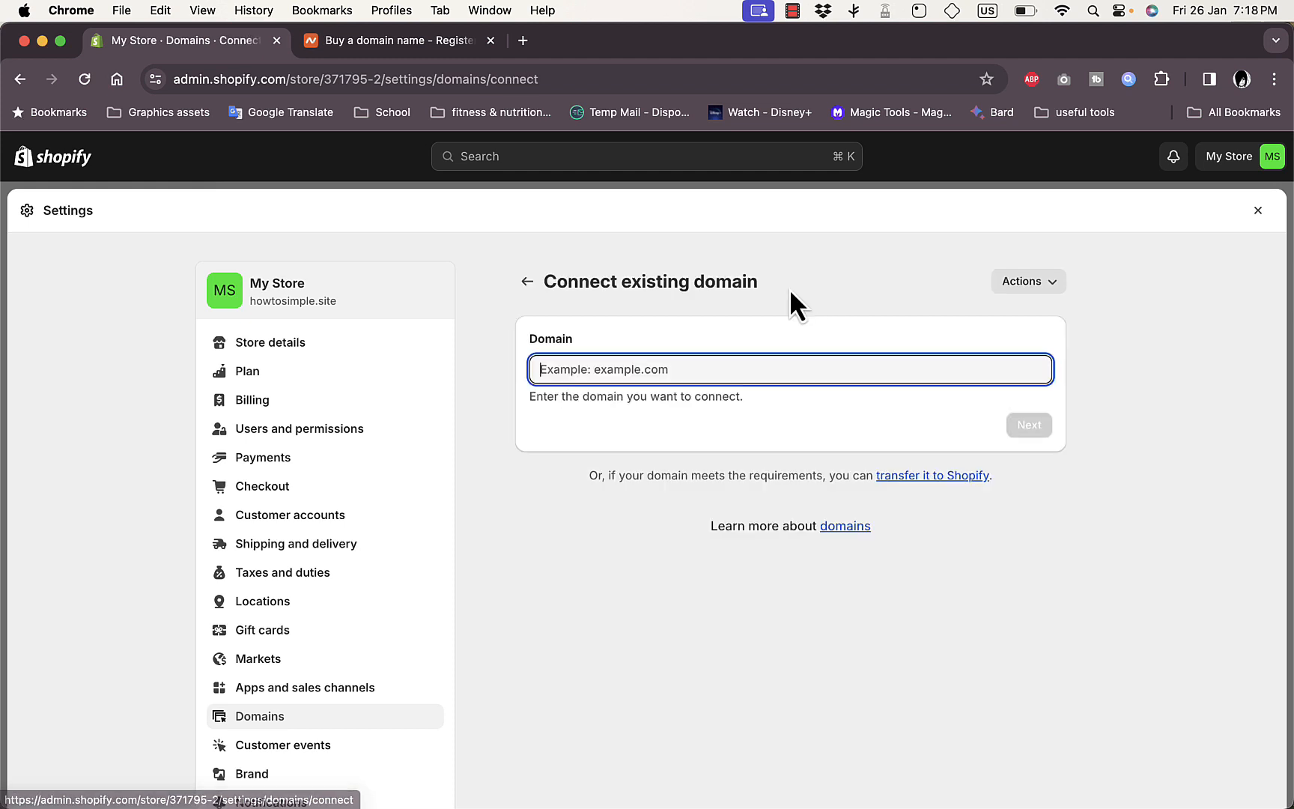
- Switch to Namecheap, open the account dashboard and copy the domain name howtosimple.online
{"action": "left_click", "coordinate": [410, 51]}
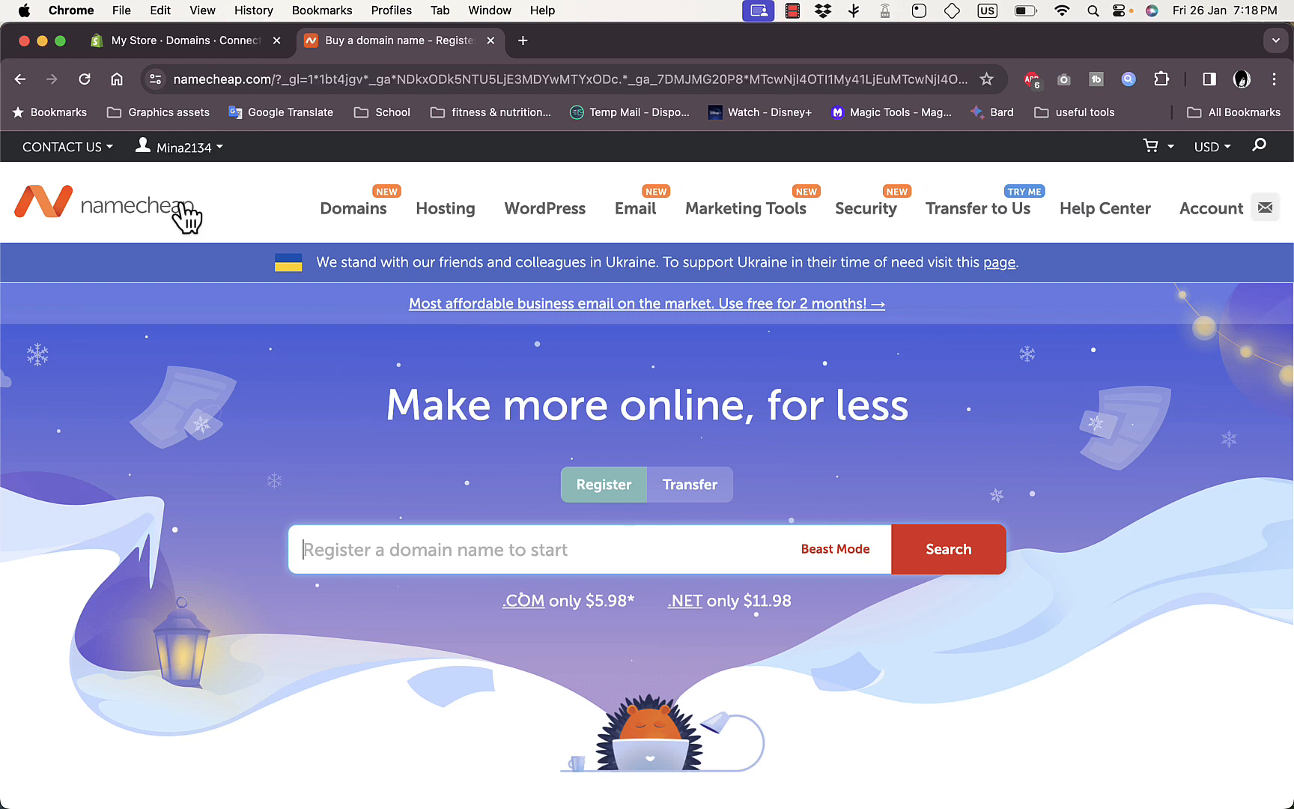
{"action": "mouse_move", "coordinate": [347, 223]}
{"action": "mouse_move", "coordinate": [220, 164]}
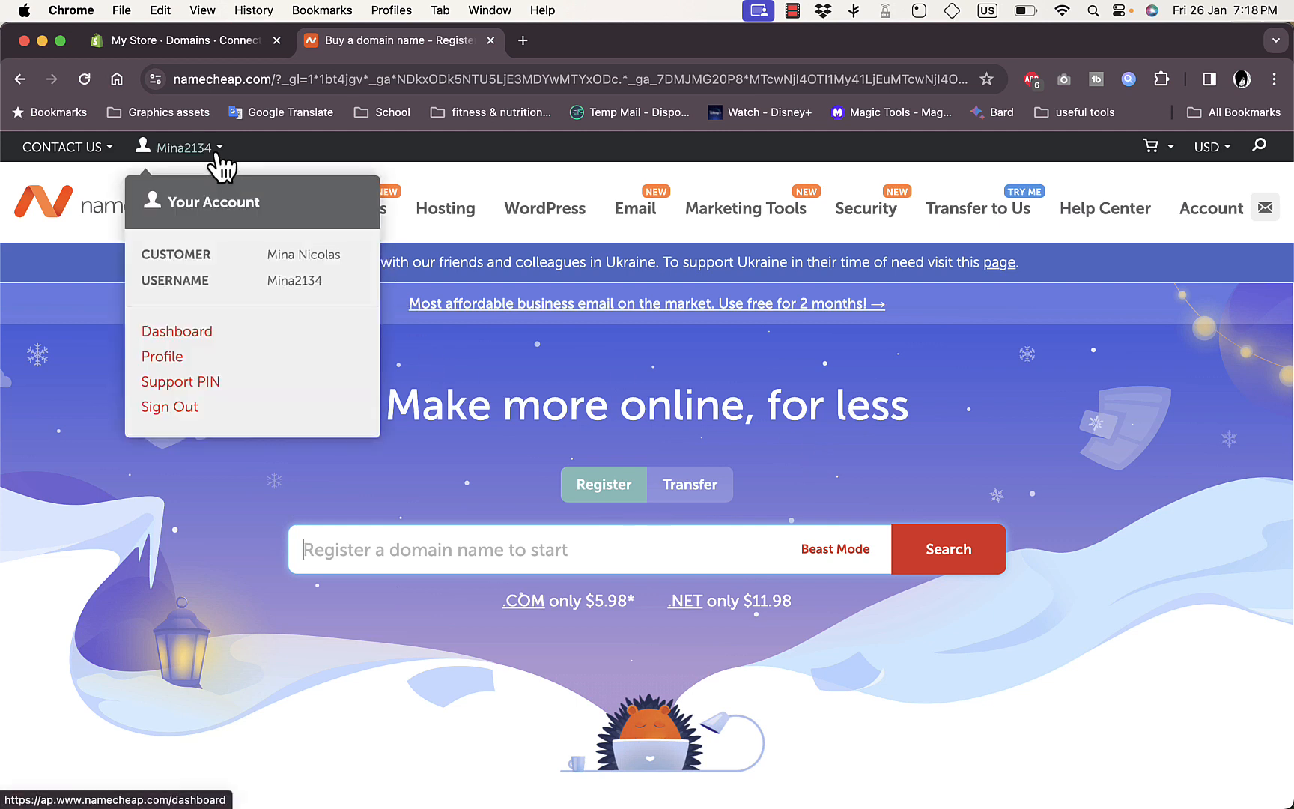
{"action": "left_click", "coordinate": [177, 337]}
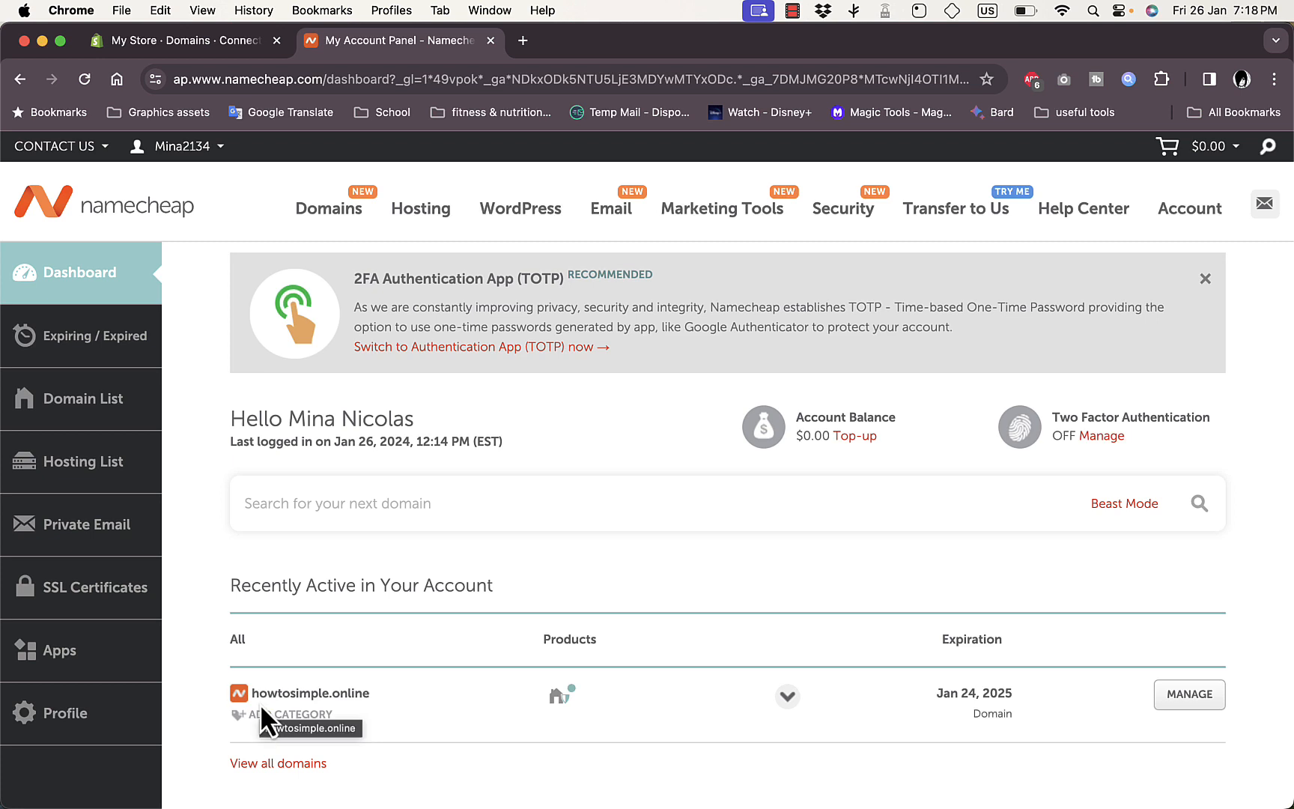
{"action": "left_click_drag", "start_coordinate": [369, 694], "coordinate": [254, 687]}
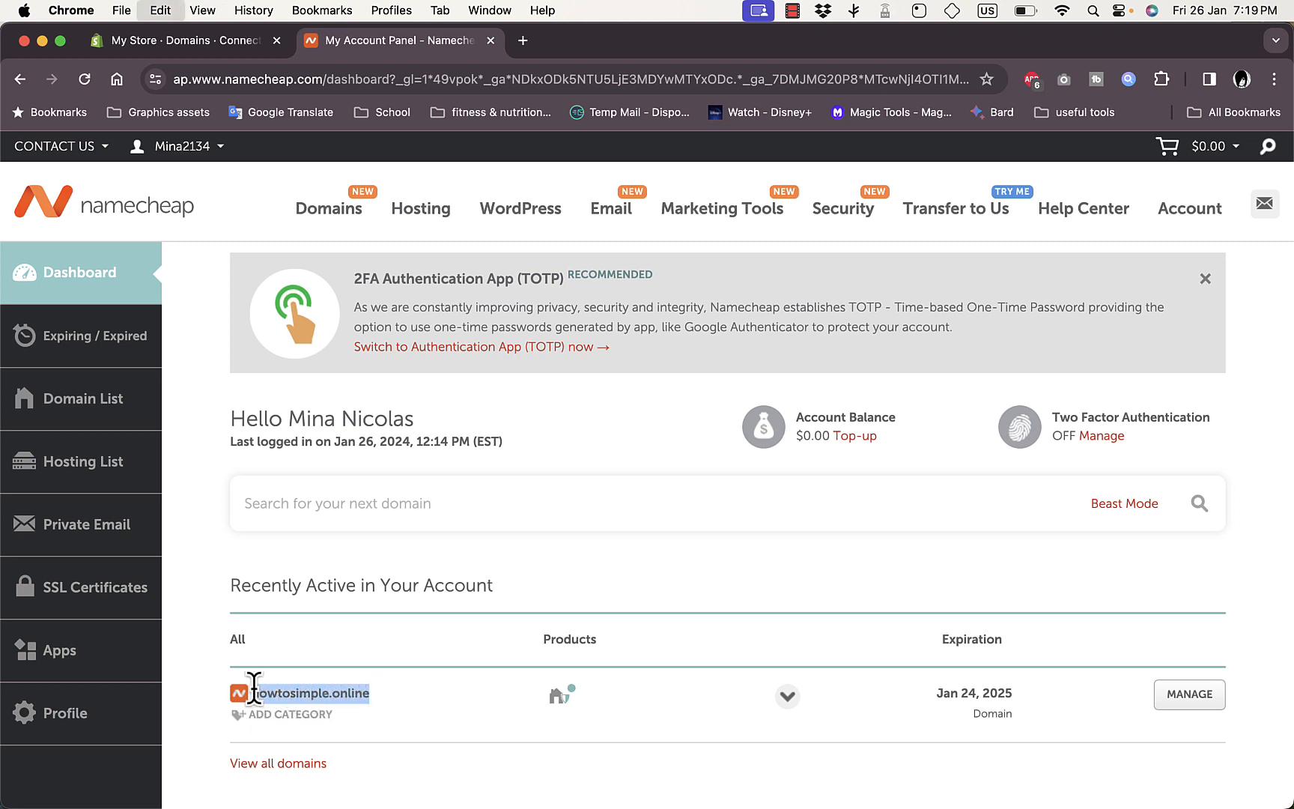
- Back in Shopify, submit howtosimple.online as the domain to connect and verify its connection
{"action": "left_click", "coordinate": [194, 45]}
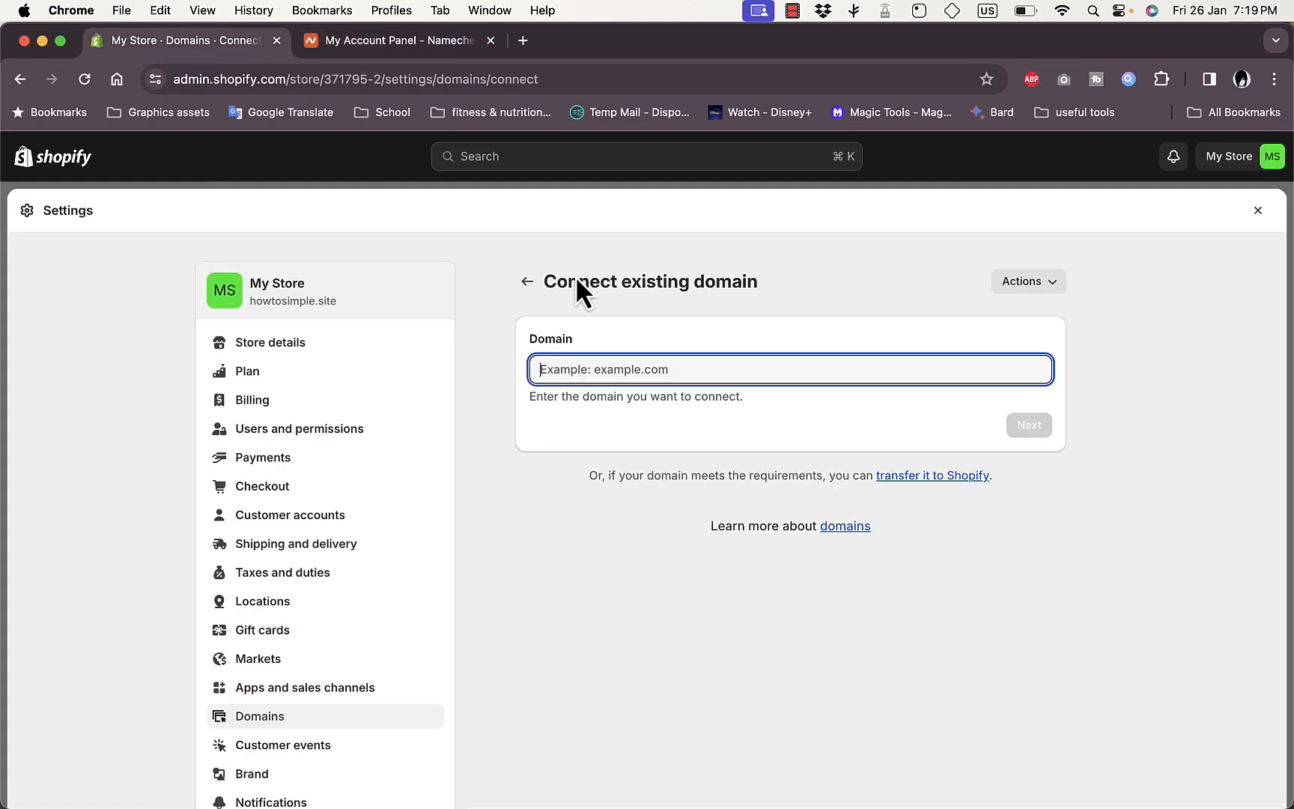
{"action": "type", "text": "howtosimple.online"}
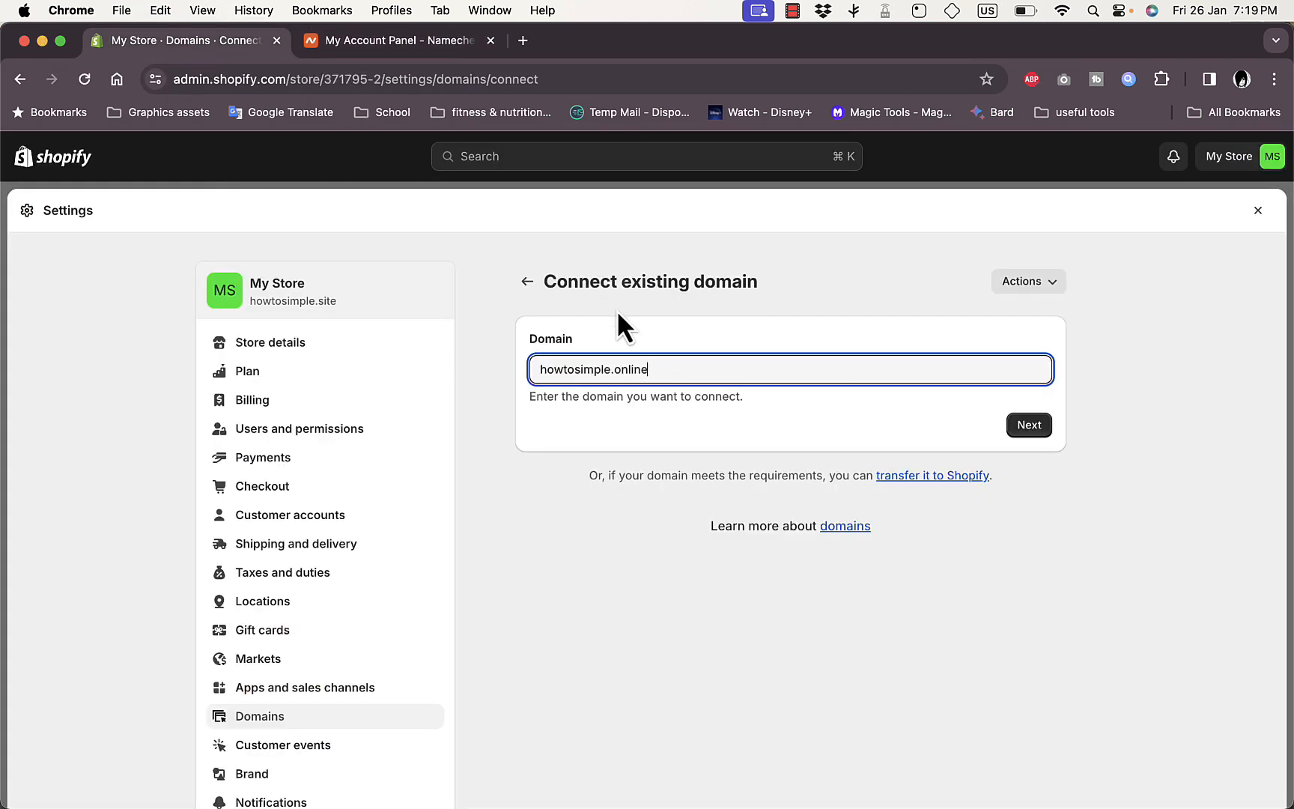
{"action": "left_click", "coordinate": [1019, 434]}
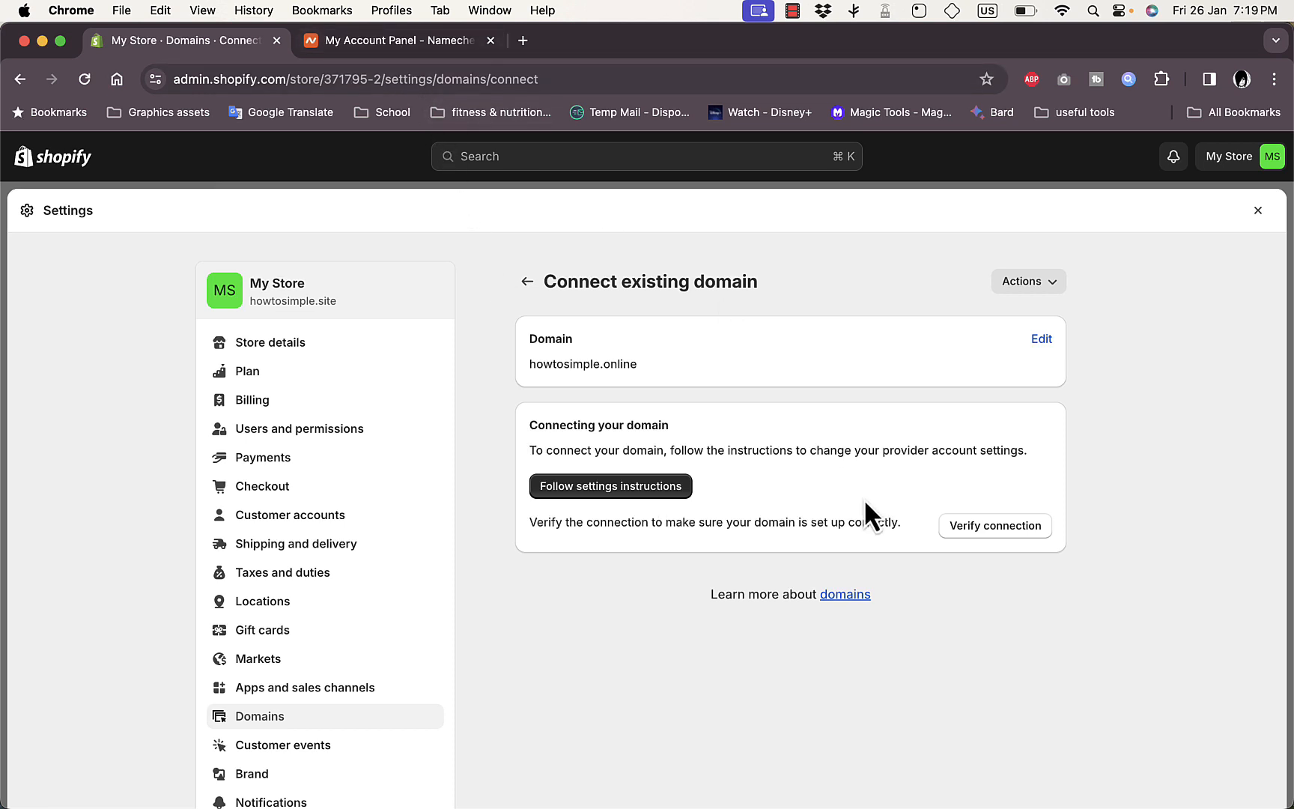
{"action": "left_click", "coordinate": [1007, 535]}
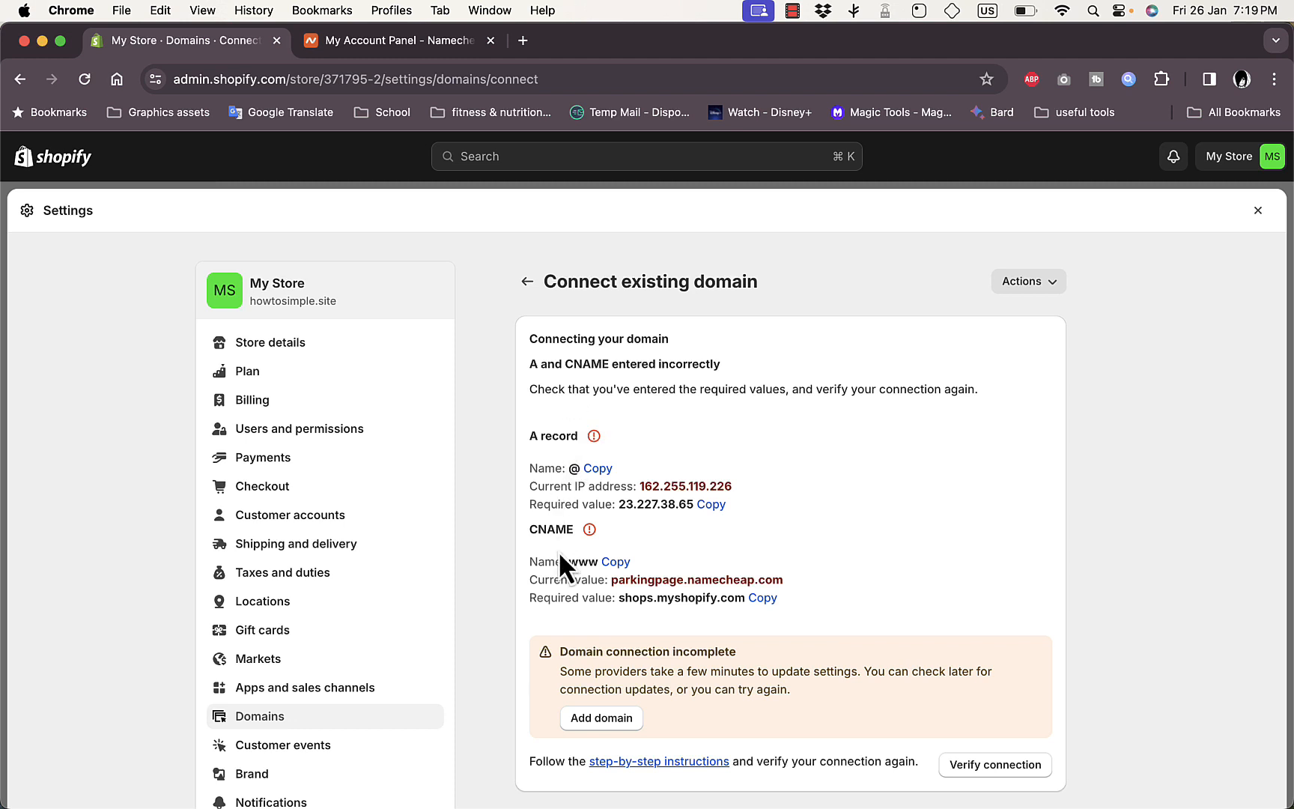
- Switch to Namecheap and open the advanced DNS settings of howtosimple.online
{"action": "left_click", "coordinate": [387, 52]}
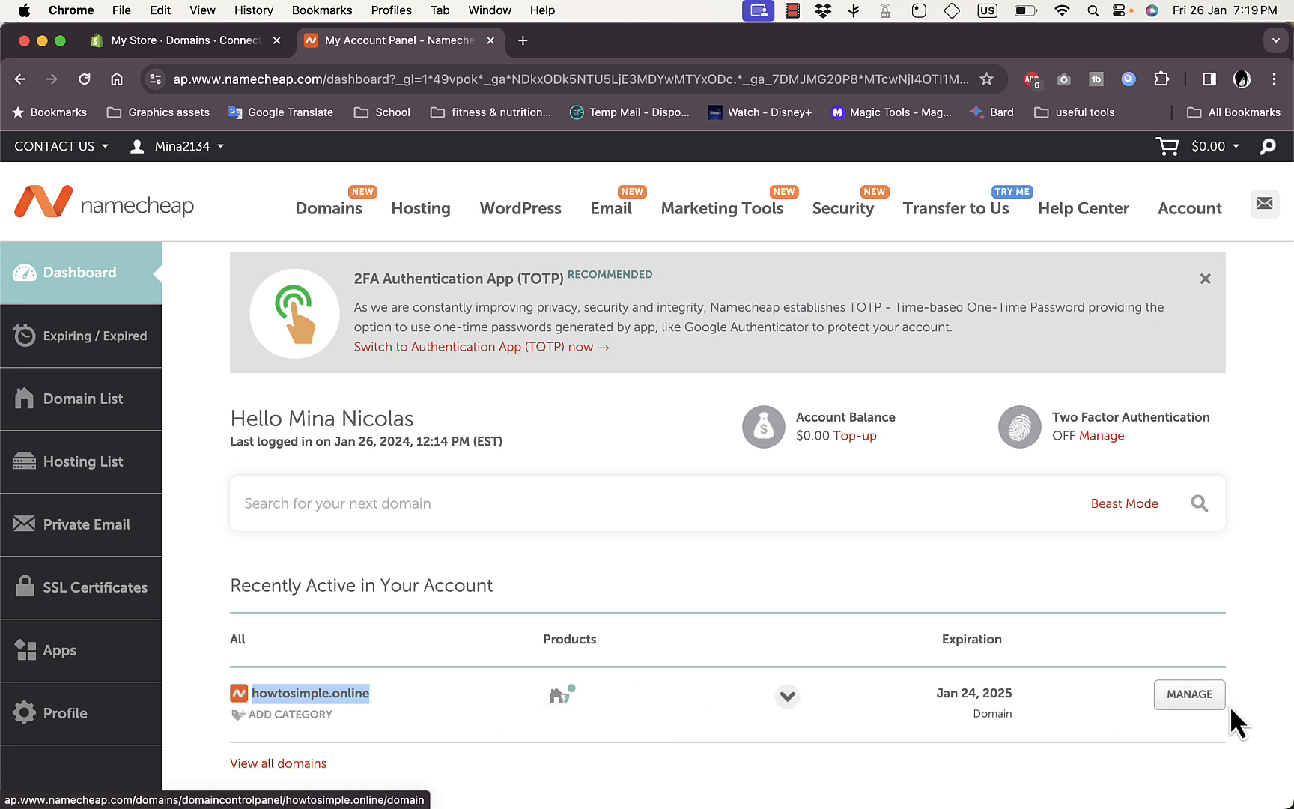
{"action": "left_click", "coordinate": [1192, 702]}
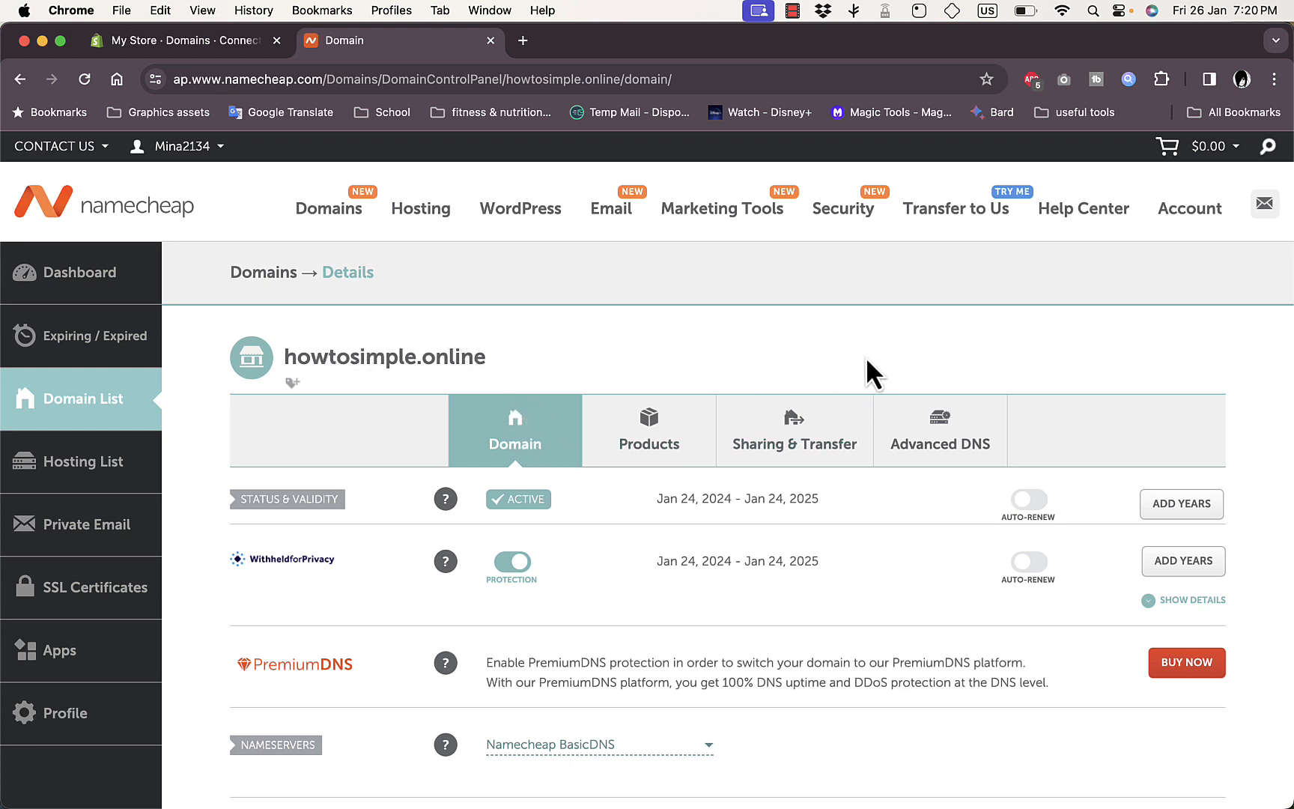
{"action": "left_click", "coordinate": [942, 442]}
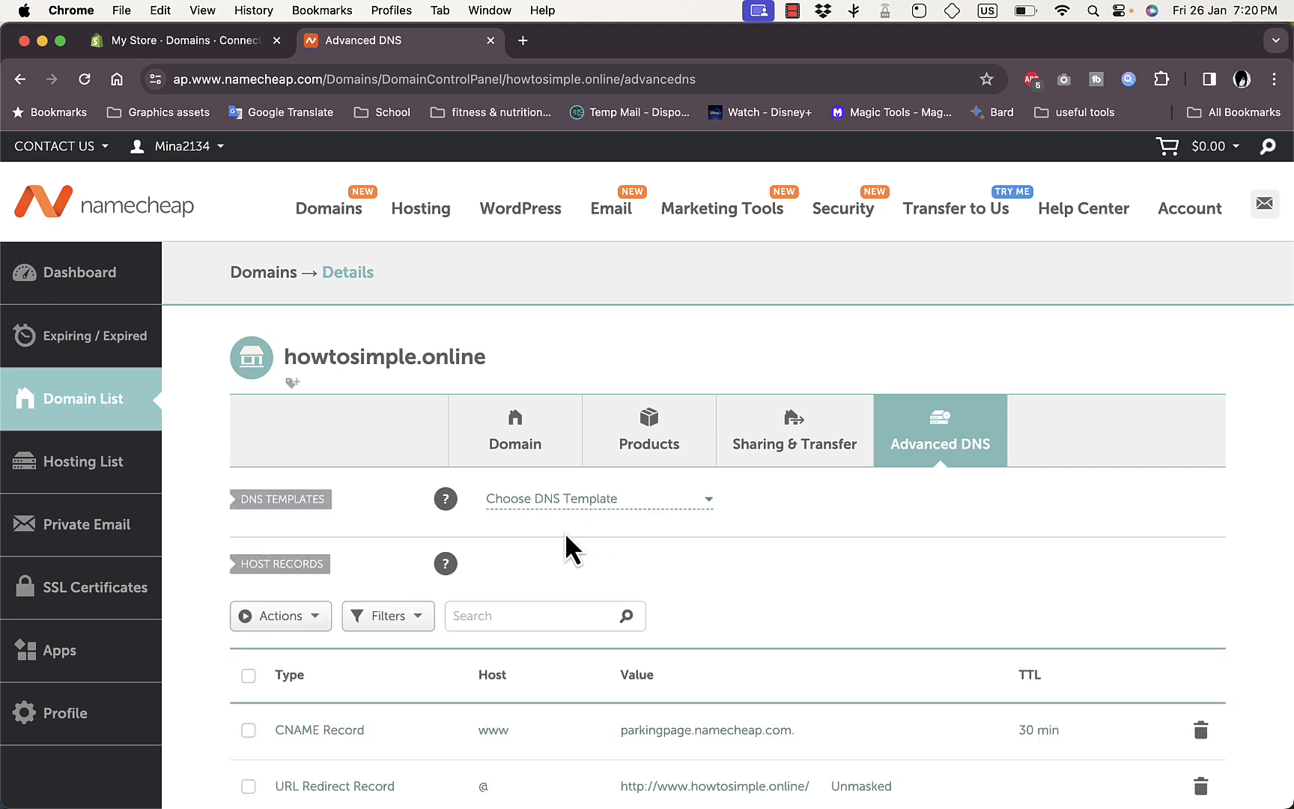
- Add a new host record of type A Record, checking Shopify's domain connection page for the required record type
{"action": "scroll", "coordinate": [565, 532], "scroll_direction": "down", "scroll_amount": 5}
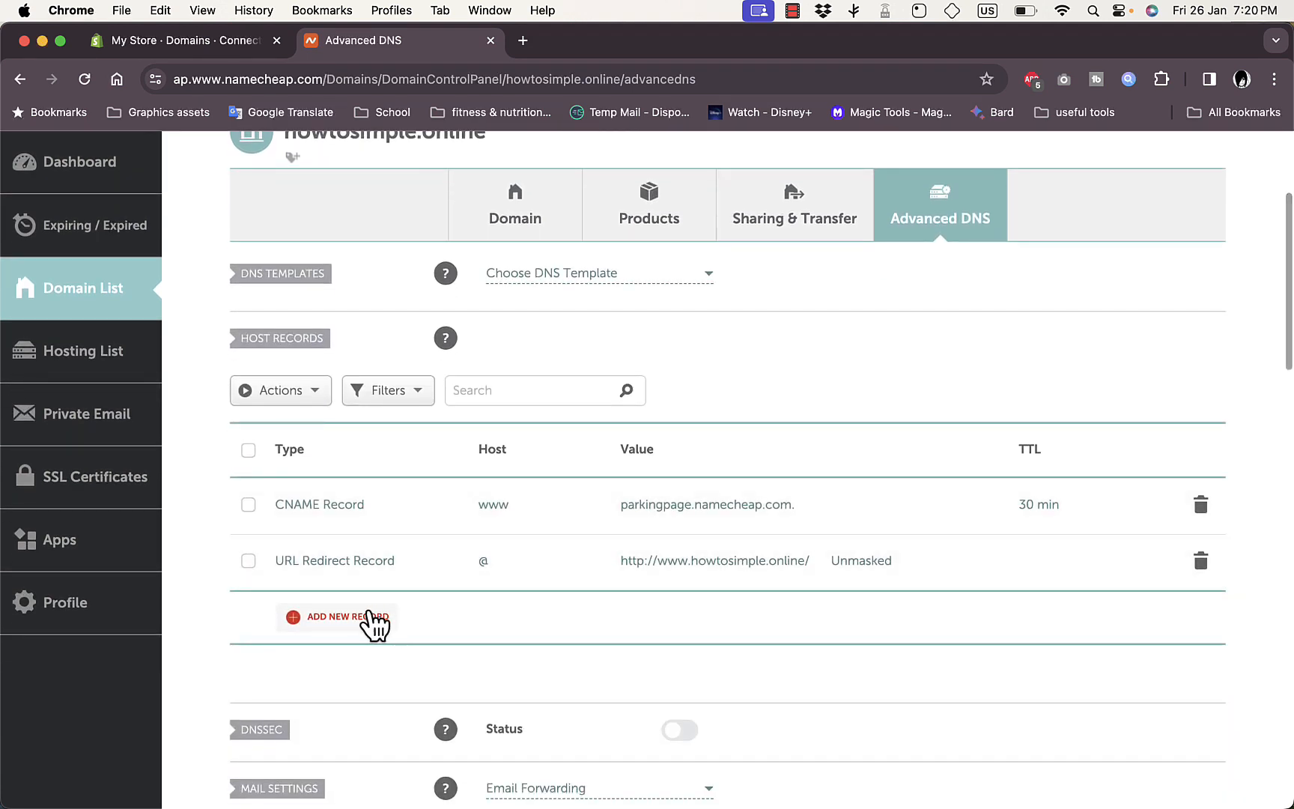
{"action": "left_click", "coordinate": [352, 618]}
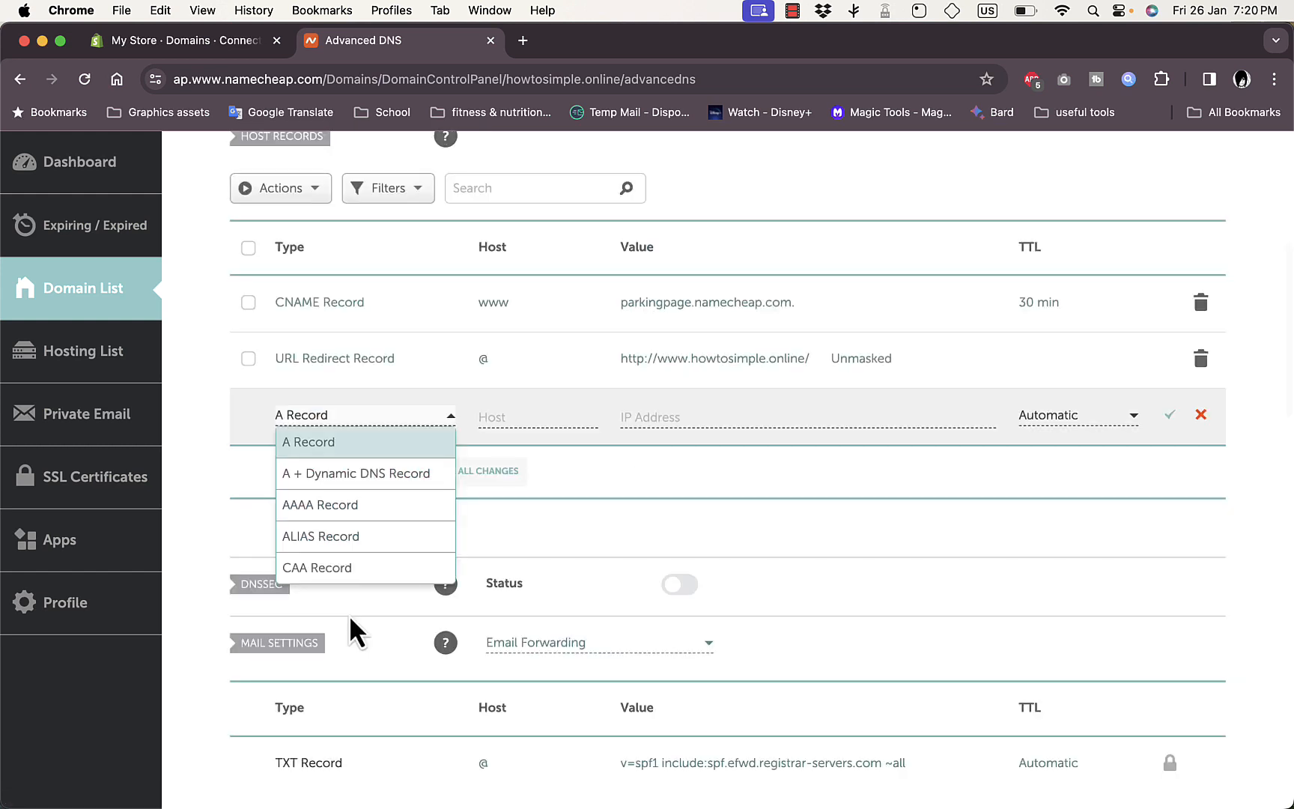
{"action": "left_click", "coordinate": [199, 41]}
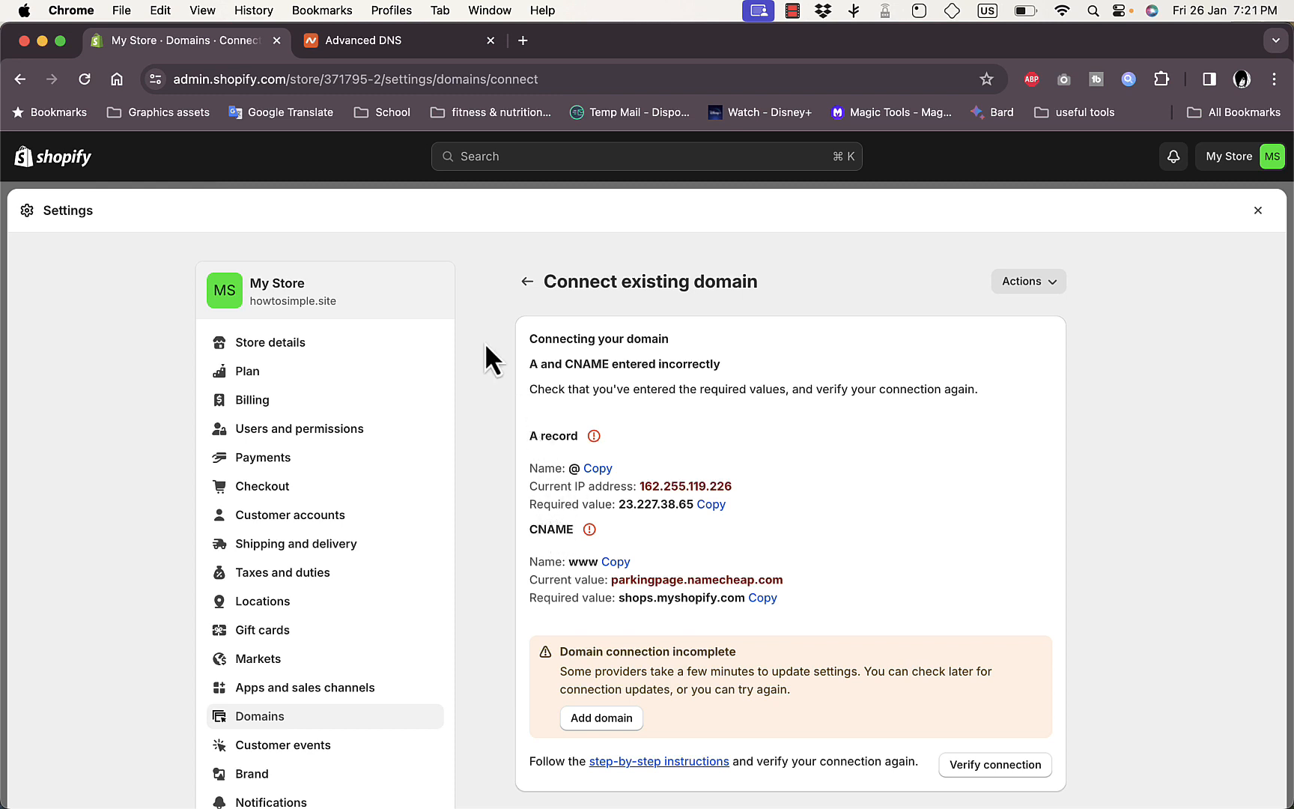
{"action": "left_click", "coordinate": [414, 37]}
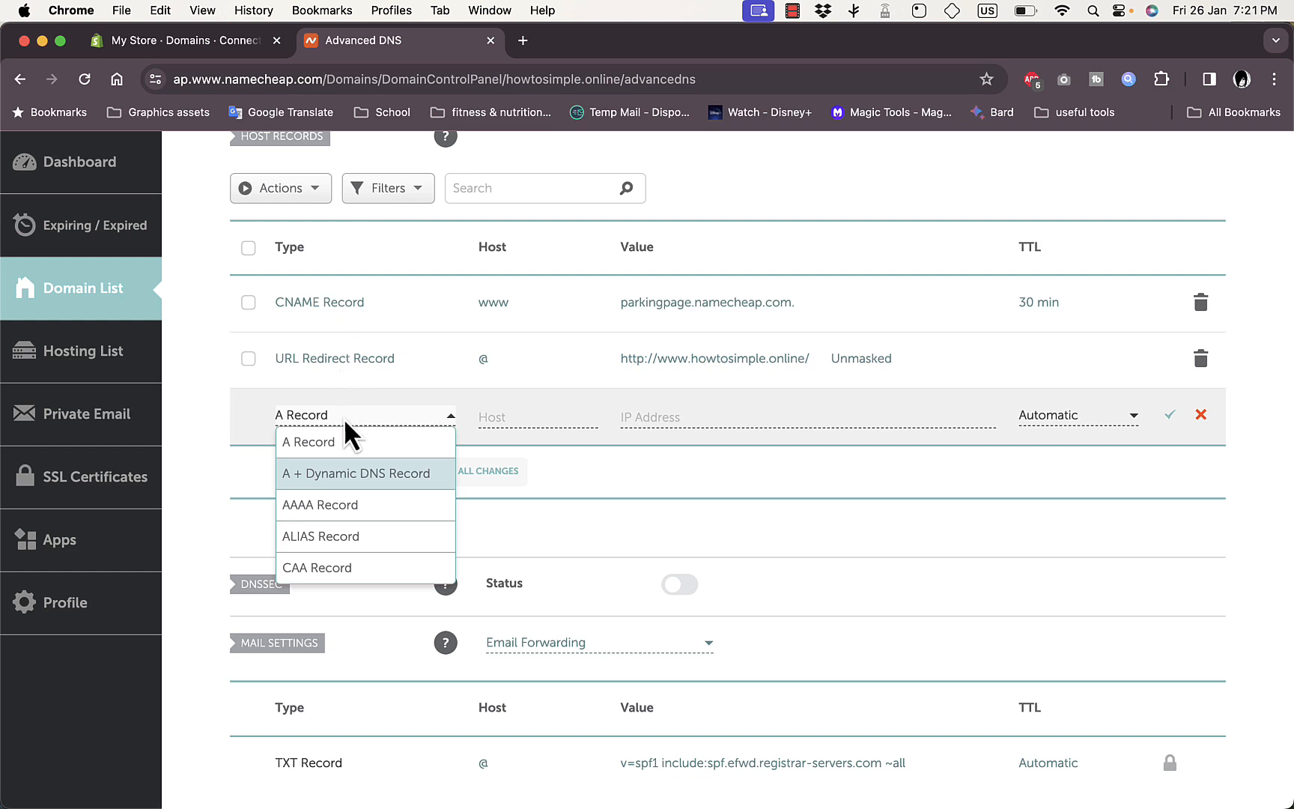
{"action": "scroll", "coordinate": [344, 446], "scroll_direction": "up", "scroll_amount": 1}
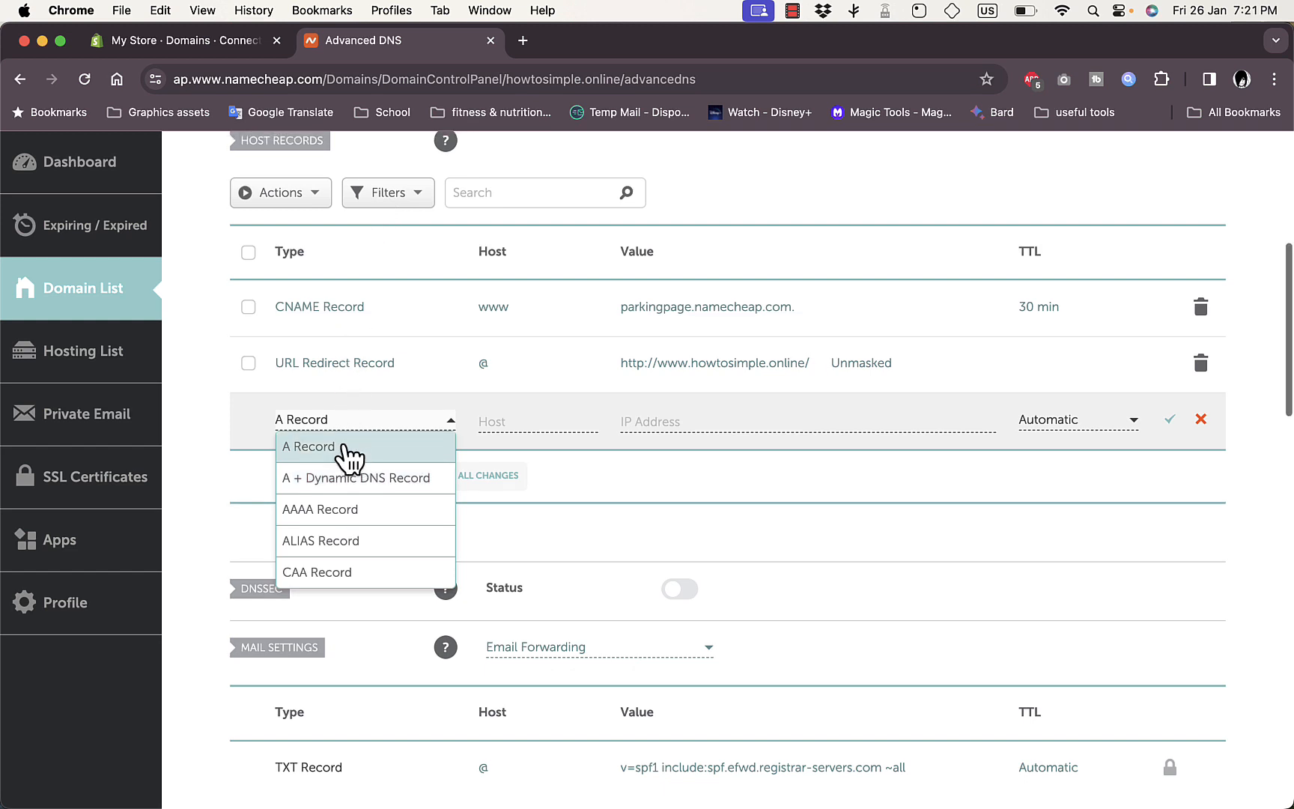
{"action": "left_click", "coordinate": [329, 449]}
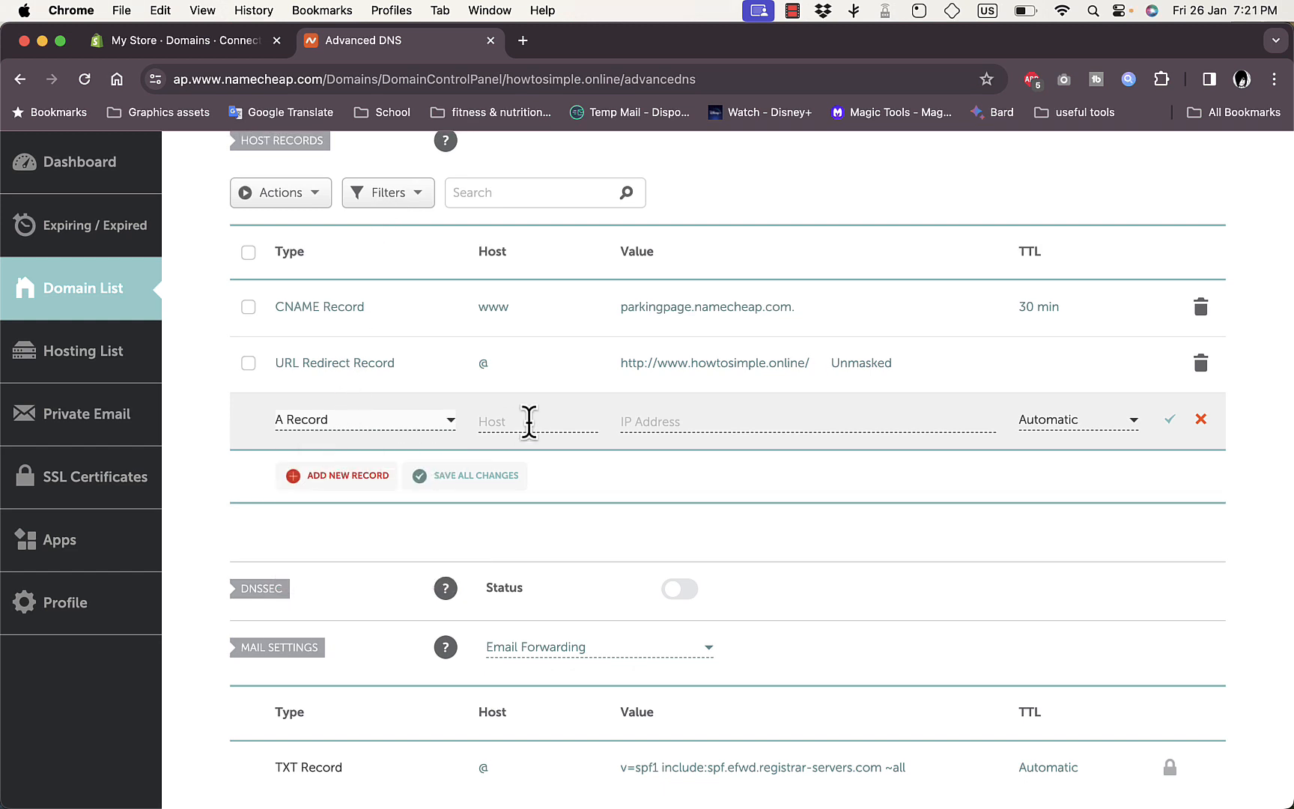
- Copy the A record name @ from Shopify and paste it as the new Namecheap record's host
{"action": "left_click", "coordinate": [251, 46]}
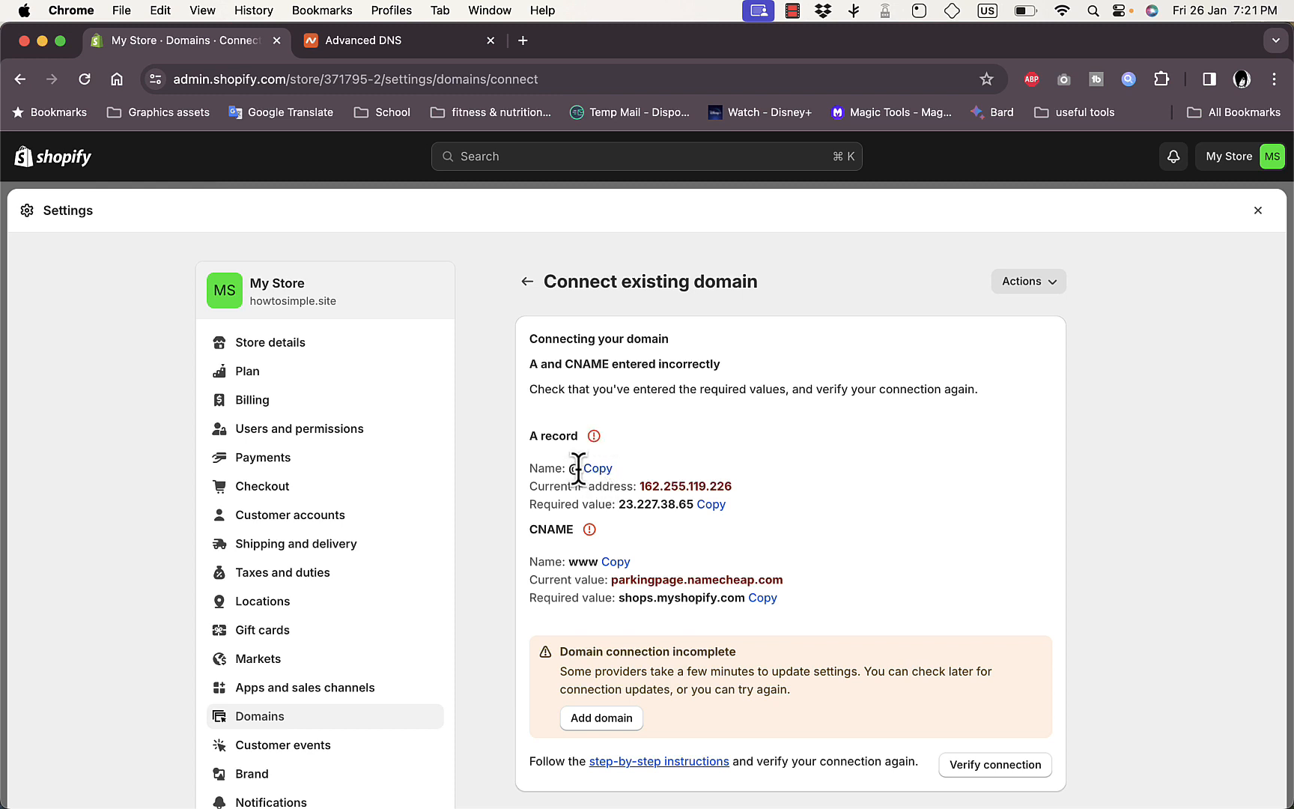
{"action": "left_click_drag", "start_coordinate": [579, 469], "coordinate": [570, 470]}
{"action": "left_click", "coordinate": [599, 470]}
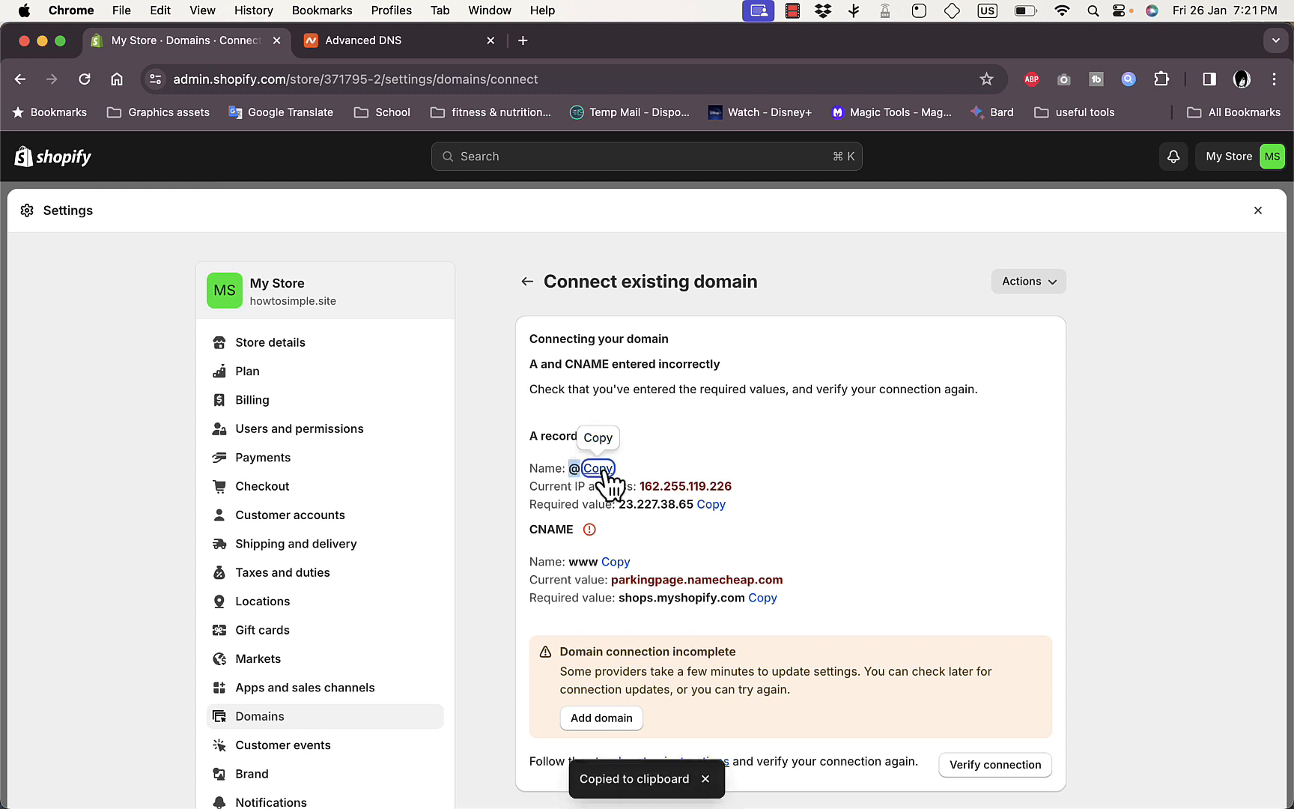
{"action": "left_click", "coordinate": [394, 45]}
{"action": "left_click", "coordinate": [509, 421]}
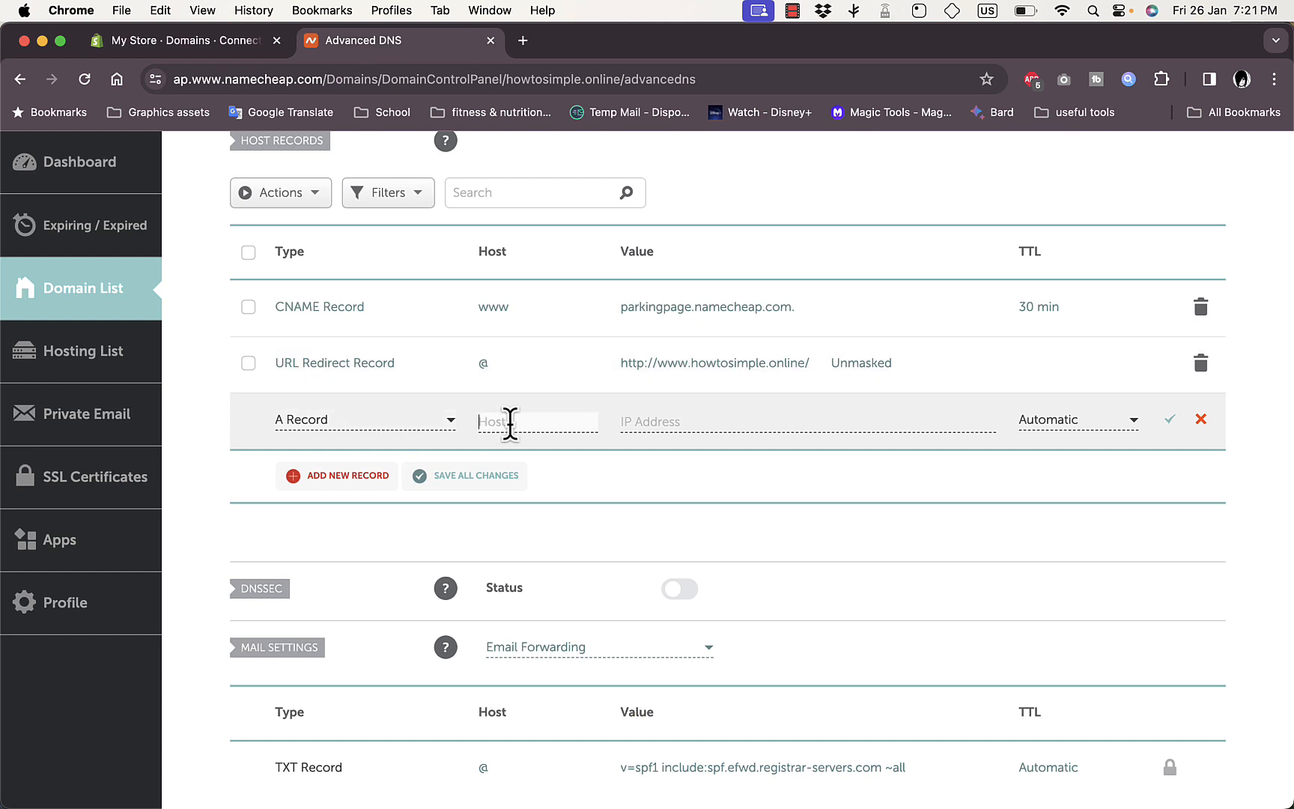
{"action": "key", "text": "super+v"}
- Copy the required value 23.227.38.65 from Shopify into the A record's IP address in Namecheap and save all changes
{"action": "left_click", "coordinate": [214, 34]}
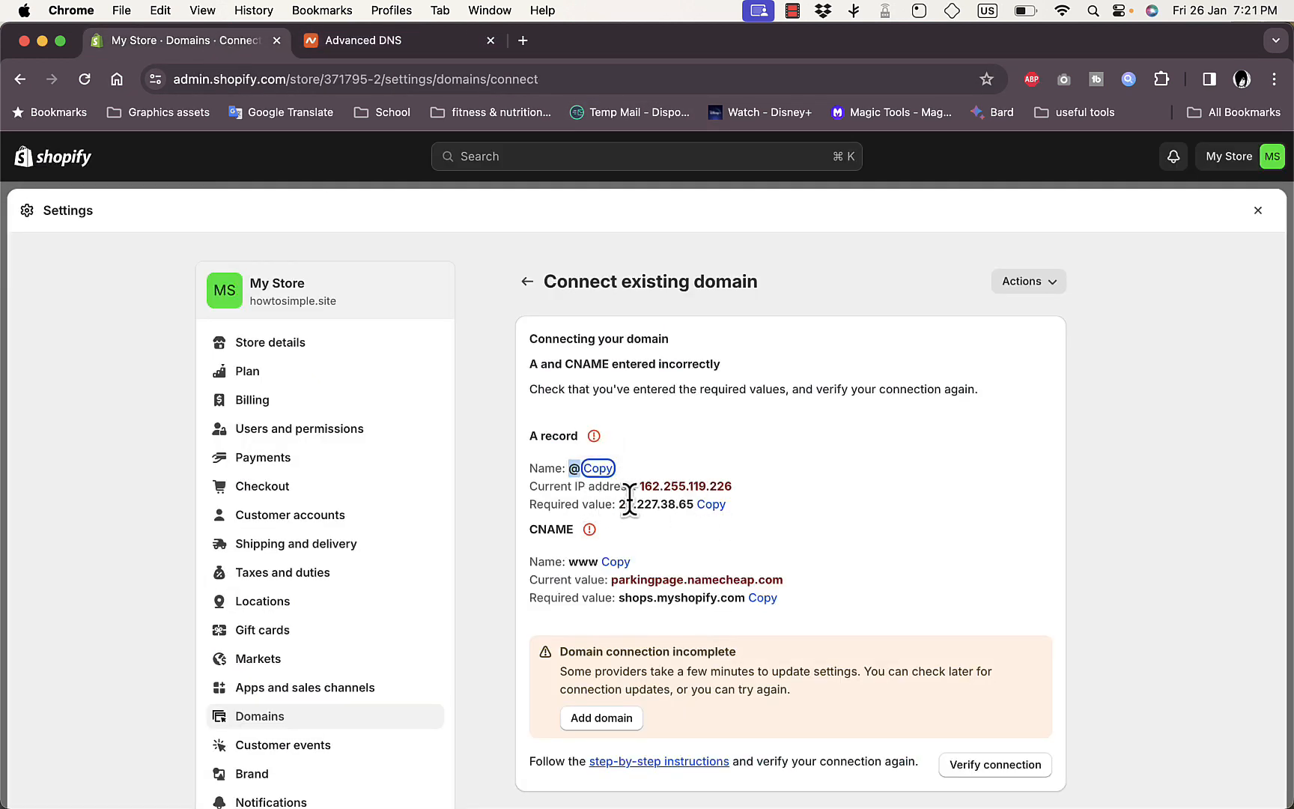
{"action": "left_click", "coordinate": [708, 506]}
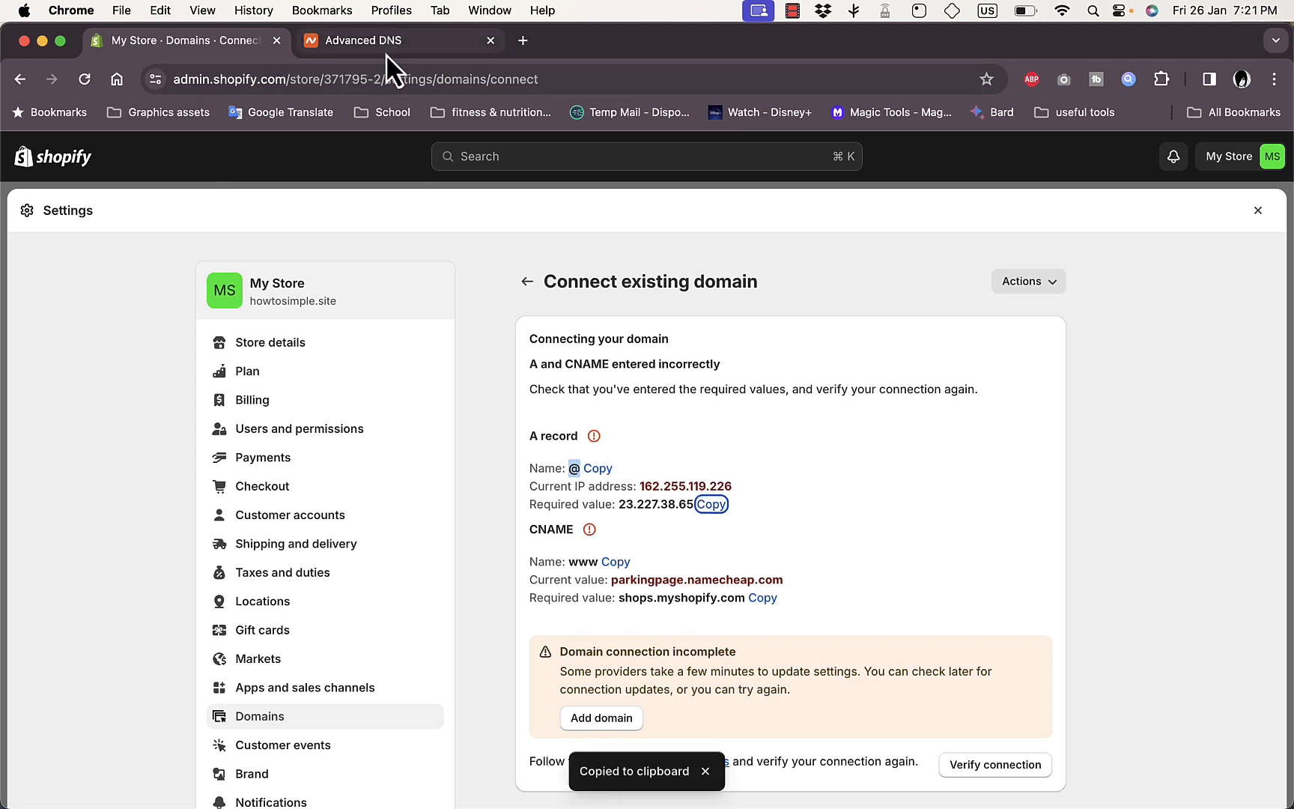
{"action": "left_click", "coordinate": [385, 45]}
{"action": "left_click", "coordinate": [680, 421]}
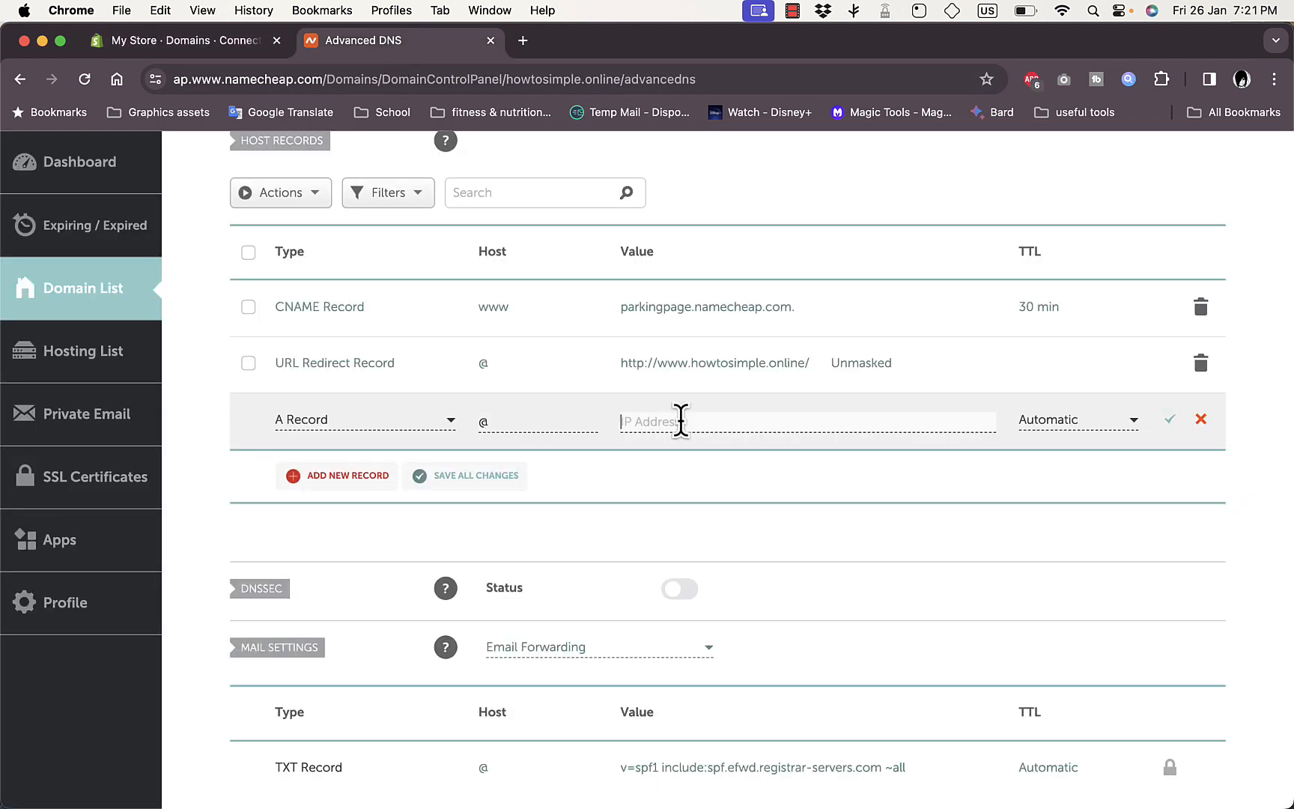
{"action": "key", "text": "super+v"}
{"action": "left_click", "coordinate": [483, 483]}
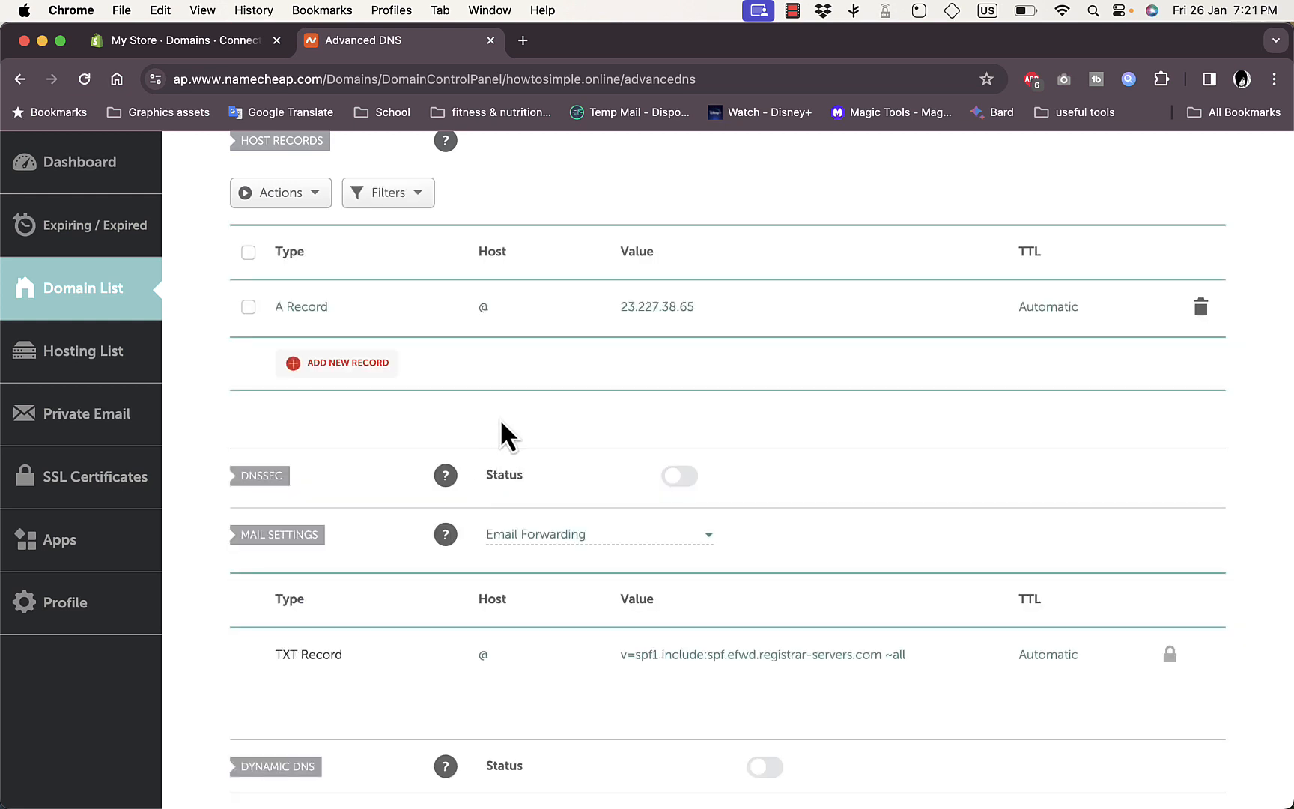
- Add another host record and set its type to CNAME Record
{"action": "scroll", "coordinate": [493, 357], "scroll_direction": "down", "scroll_amount": 1}
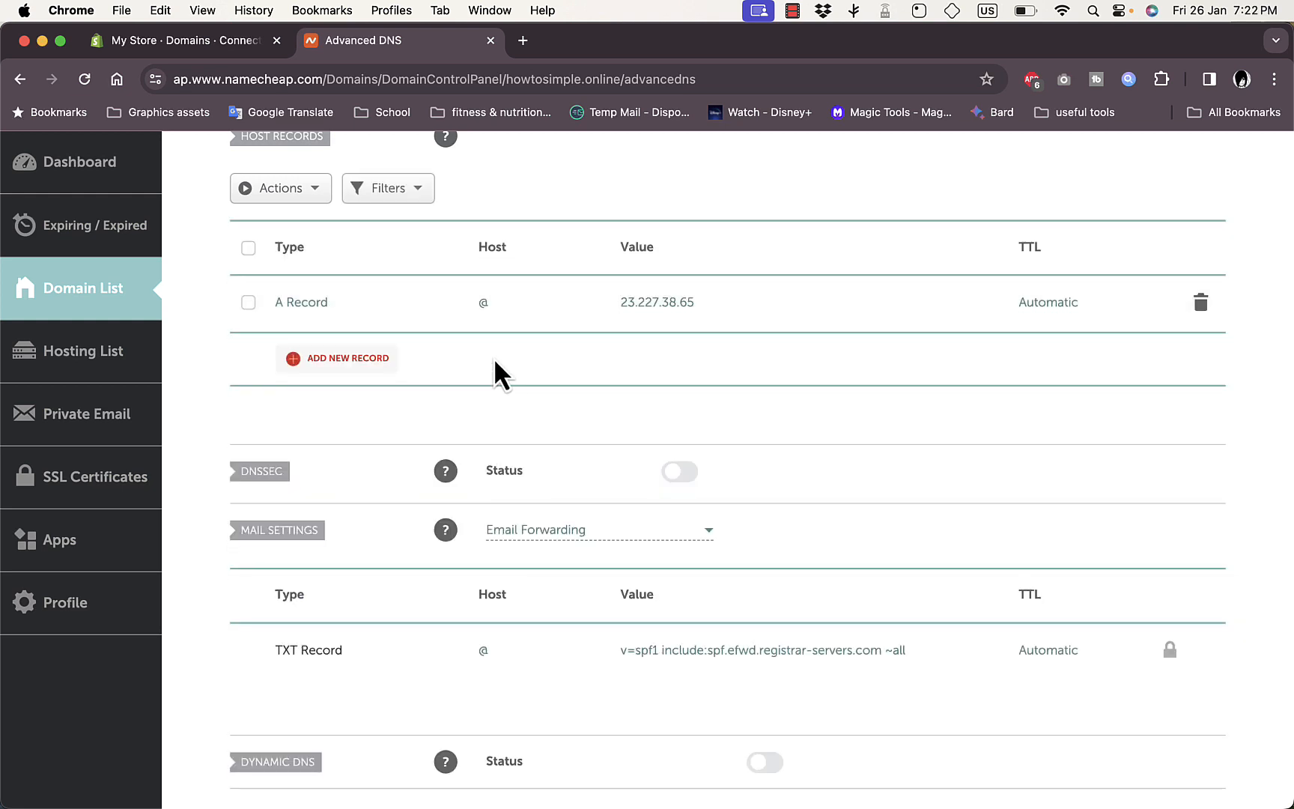
{"action": "left_click", "coordinate": [335, 360]}
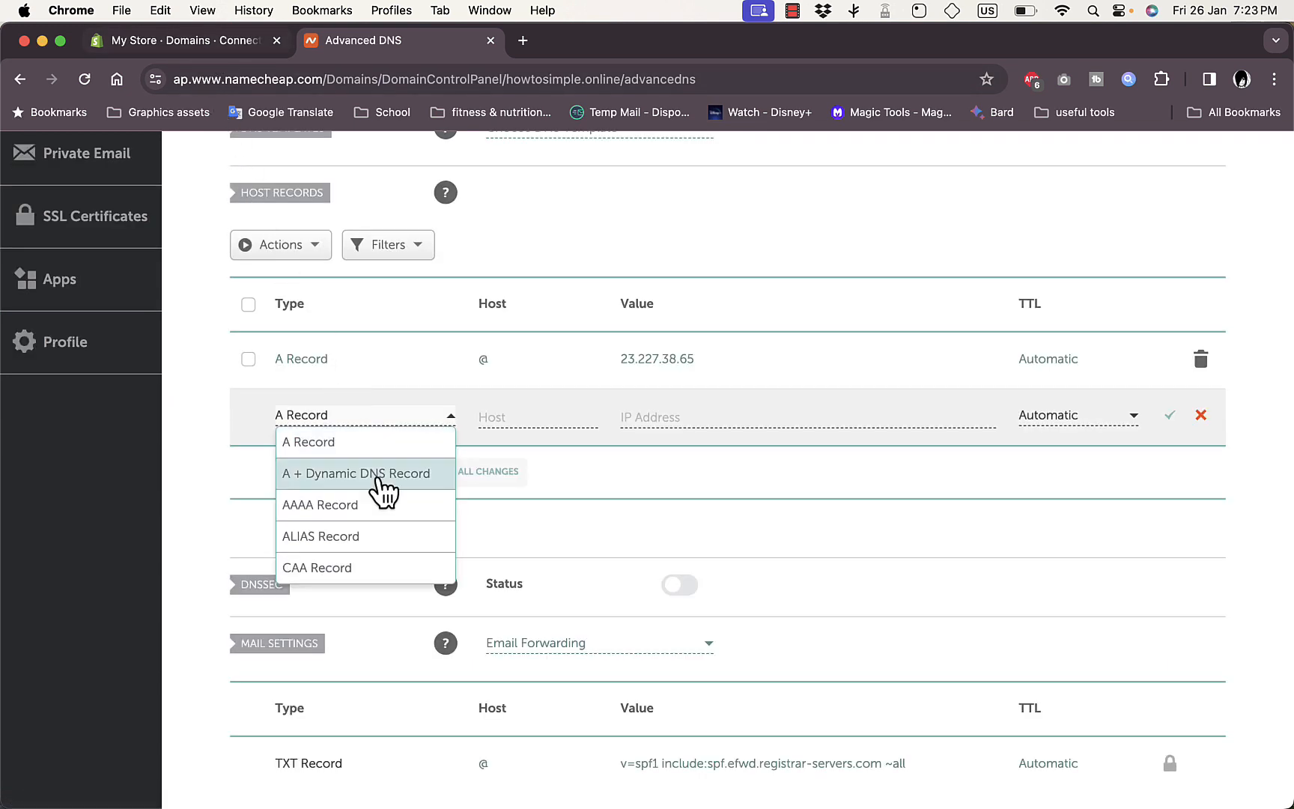
{"action": "scroll", "coordinate": [370, 538], "scroll_direction": "down", "scroll_amount": 3}
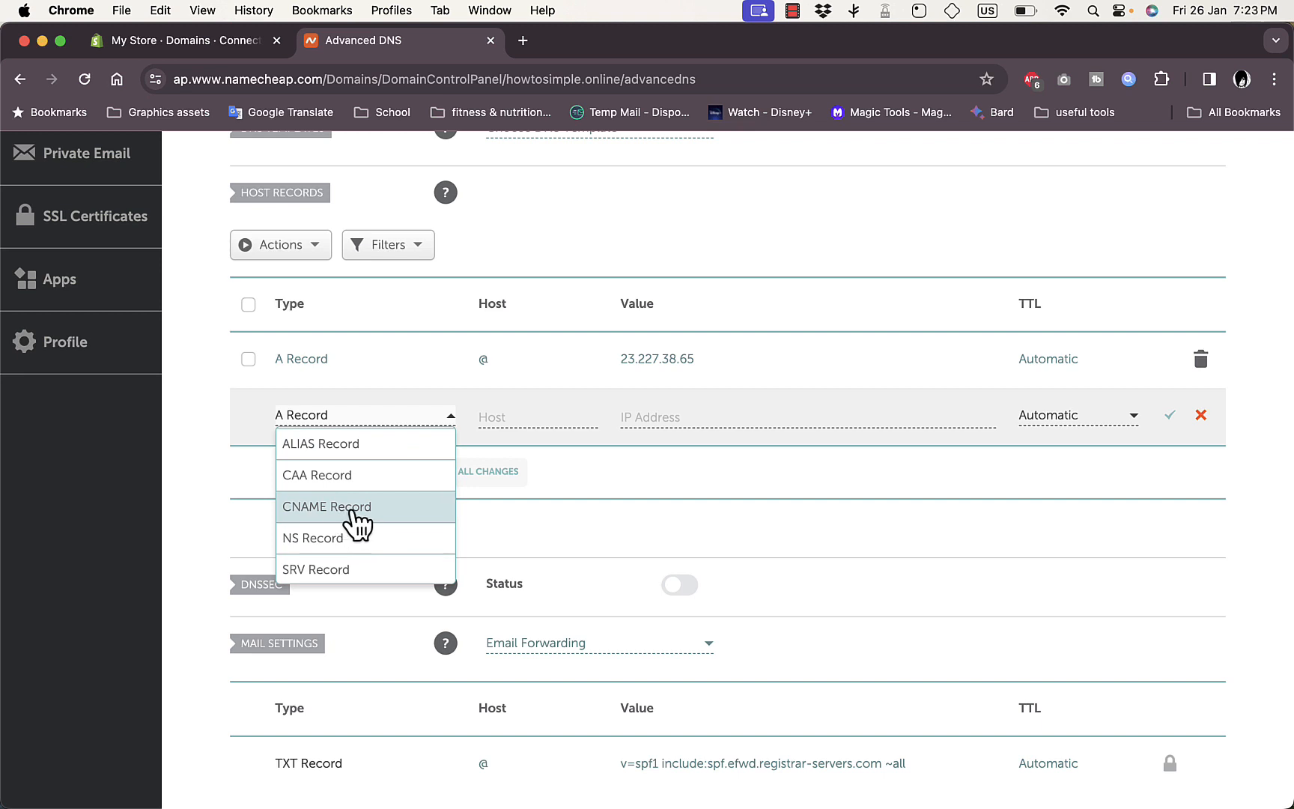
{"action": "left_click", "coordinate": [352, 509]}
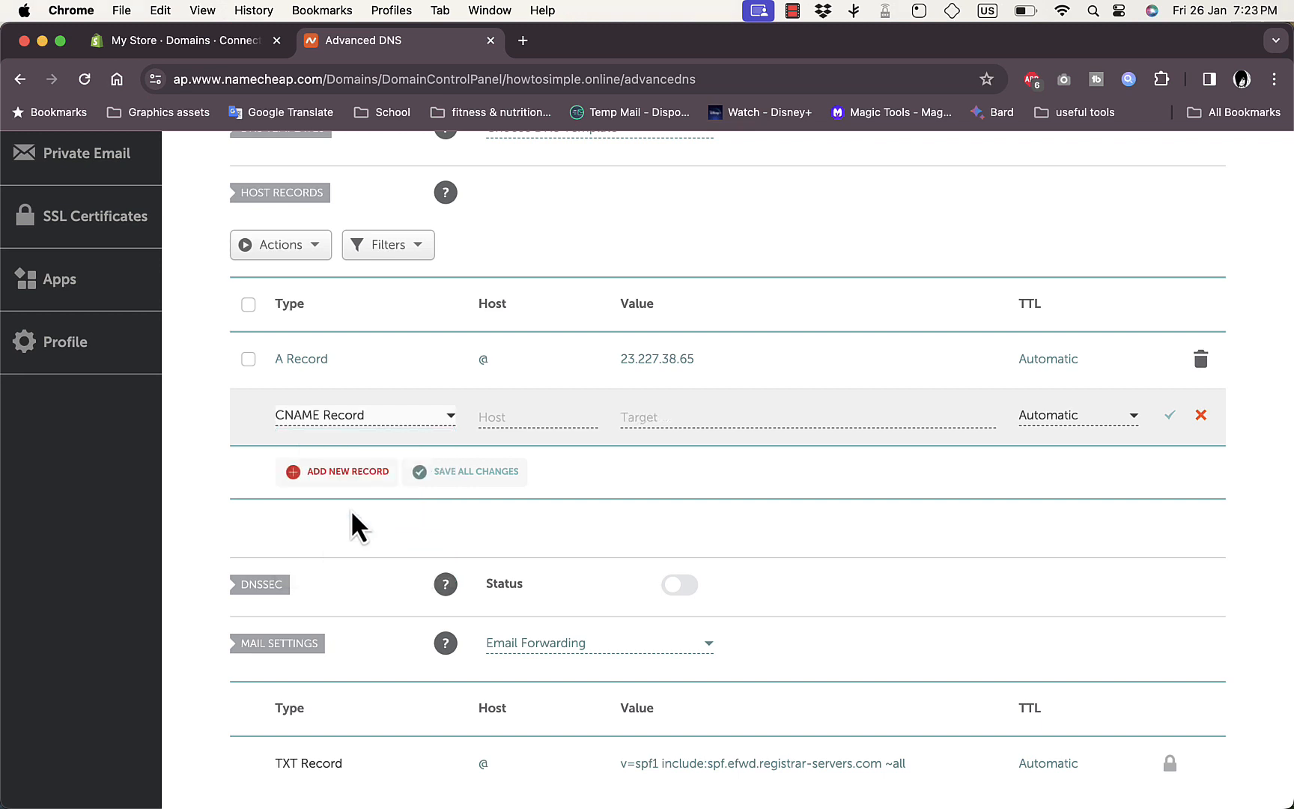
- Copy the CNAME name www from Shopify and paste it as the new CNAME record's host in Namecheap
{"action": "left_click", "coordinate": [209, 48]}
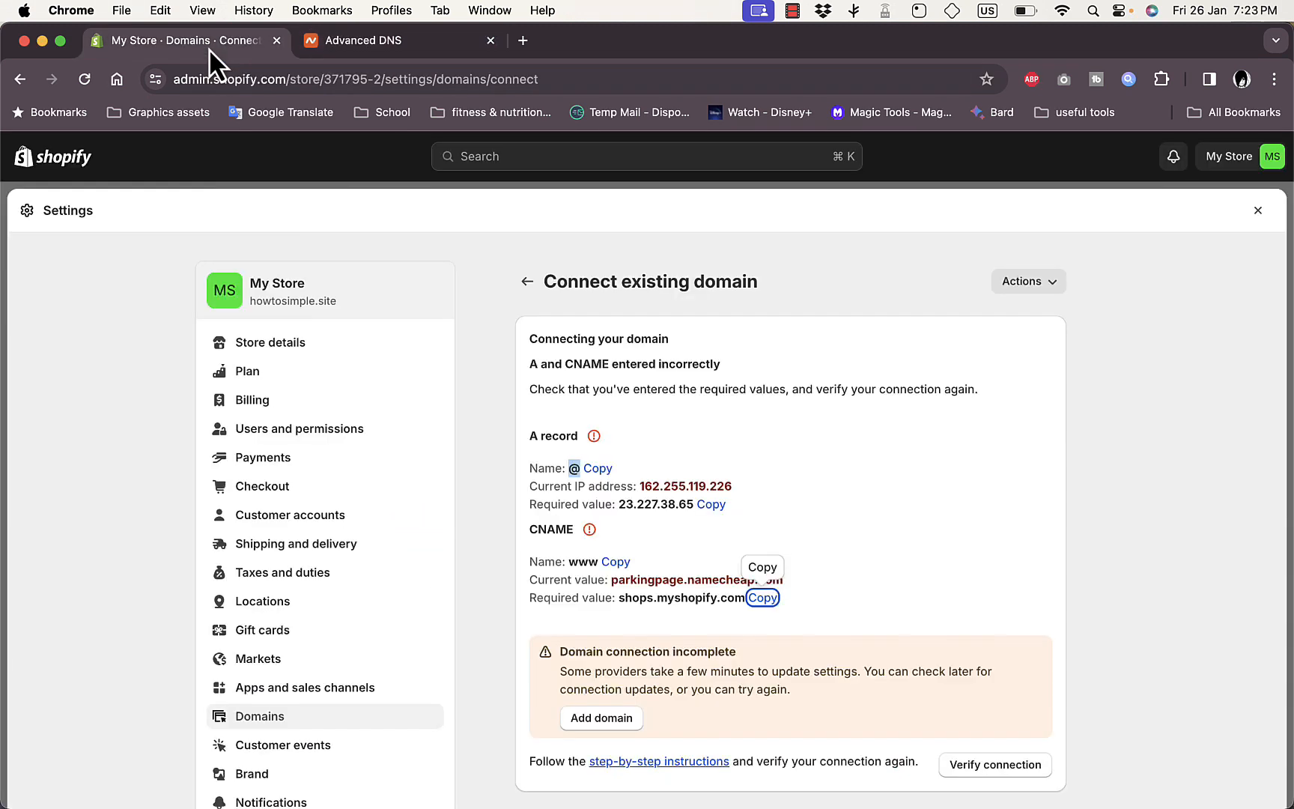
{"action": "left_click", "coordinate": [612, 561]}
{"action": "left_click", "coordinate": [389, 41]}
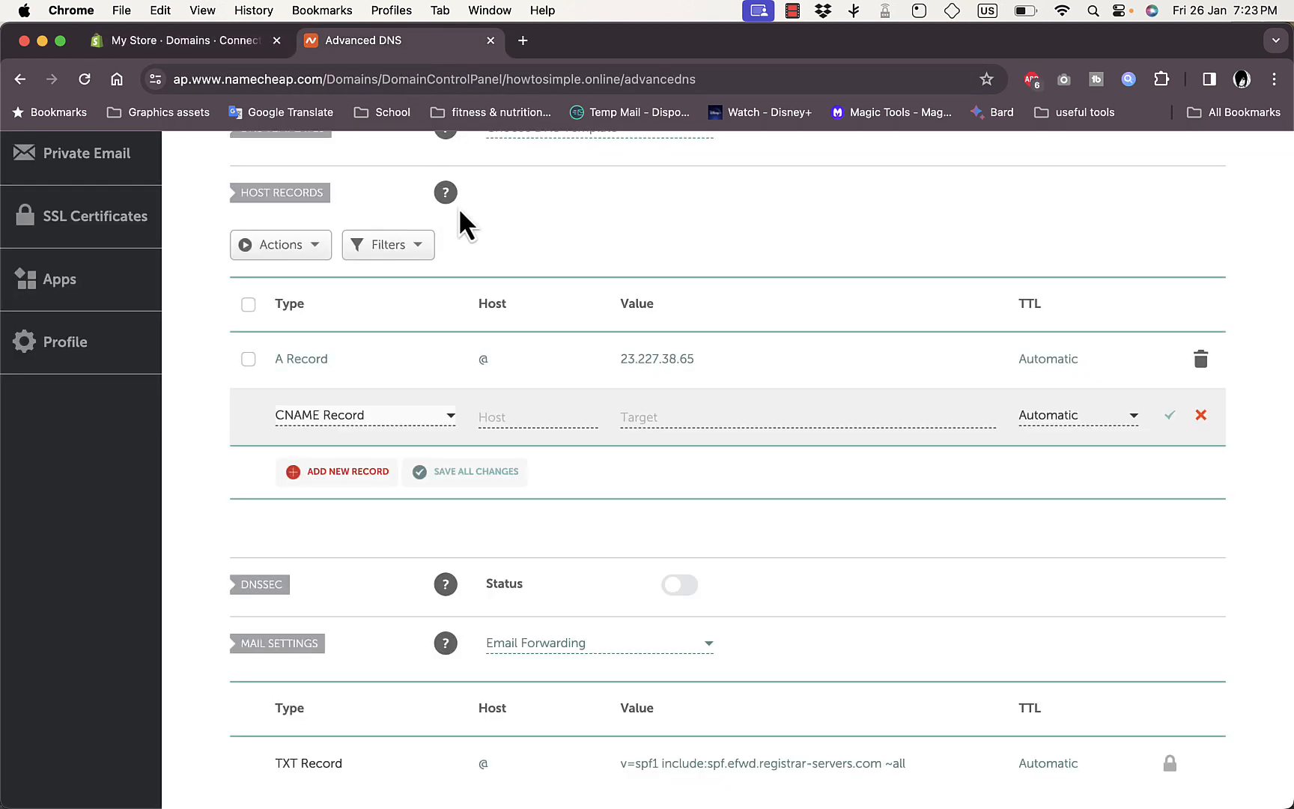
{"action": "left_click", "coordinate": [551, 413]}
{"action": "key", "text": "super+v"}
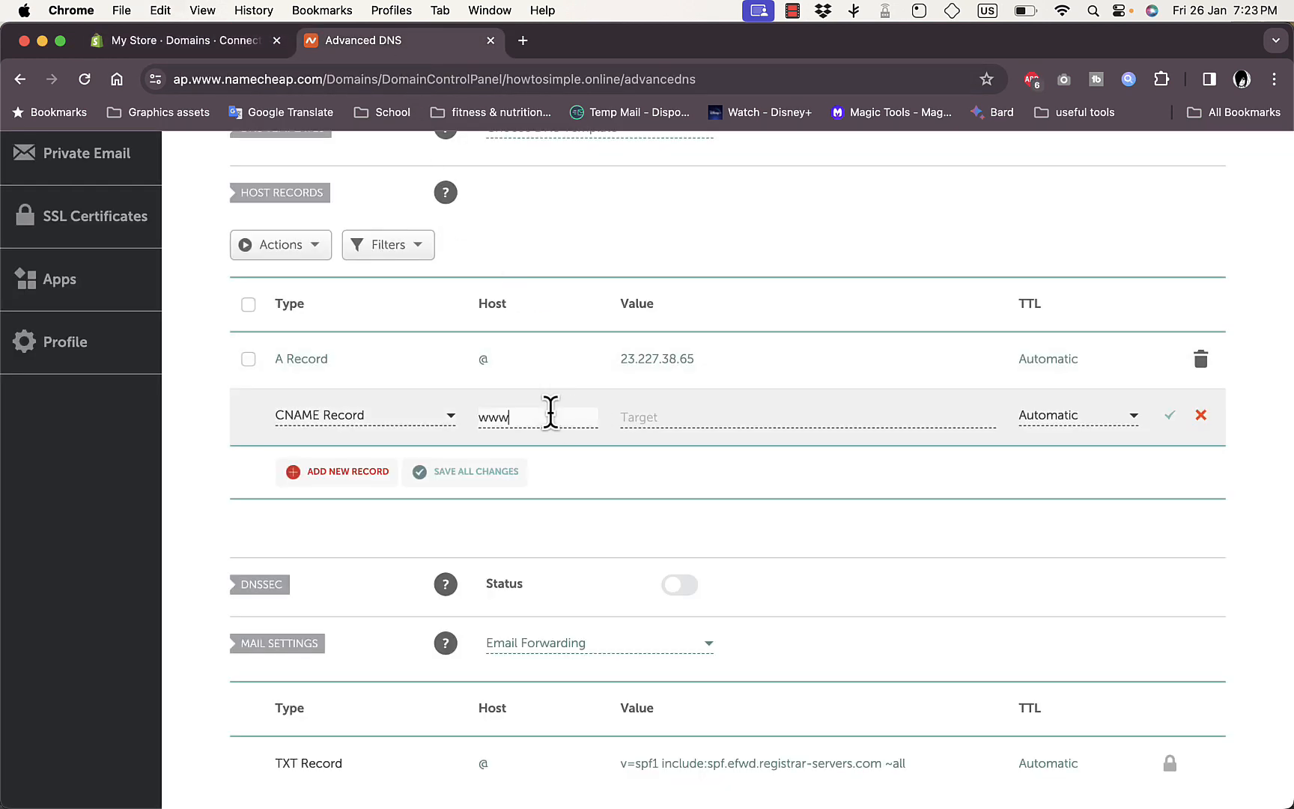
- Copy the required CNAME value shops.myshopify.com from Shopify into the www record's target in Namecheap and save the record
{"action": "left_click", "coordinate": [171, 45]}
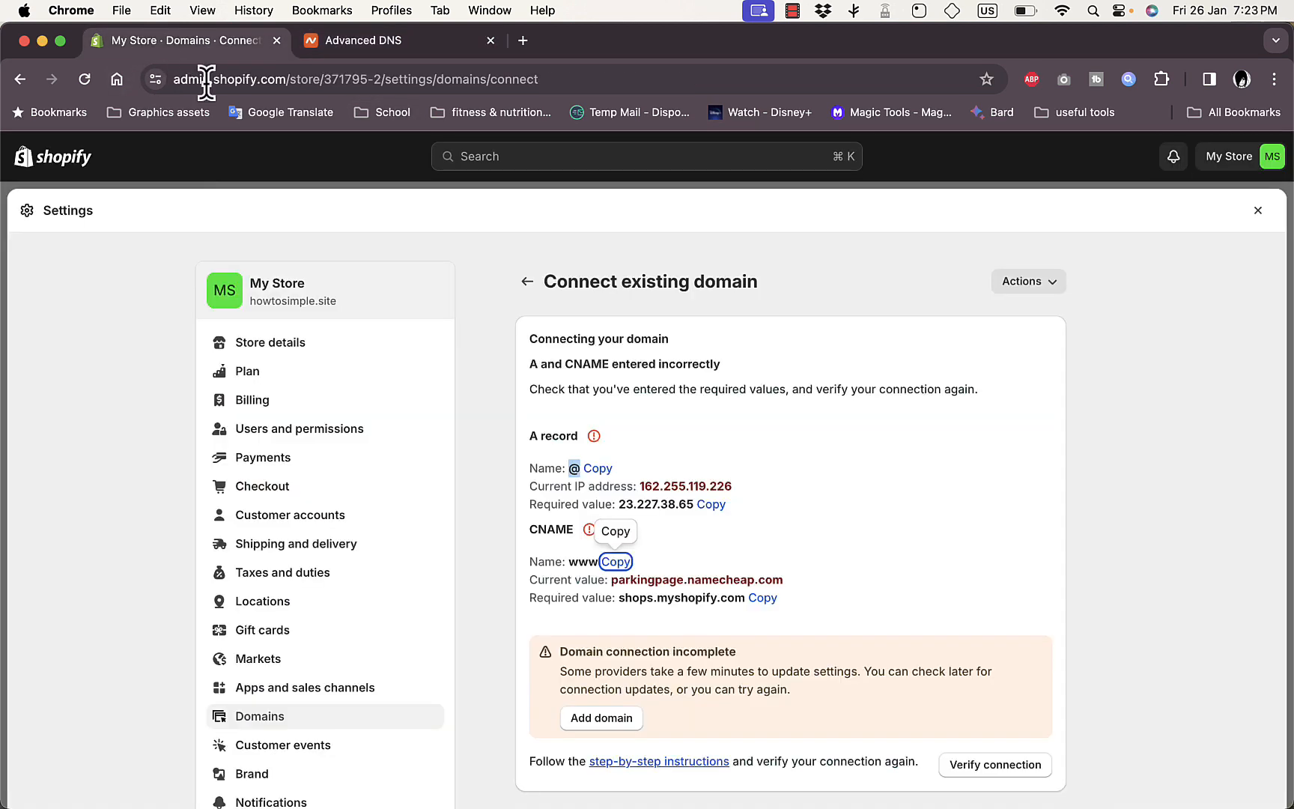
{"action": "left_click", "coordinate": [760, 597]}
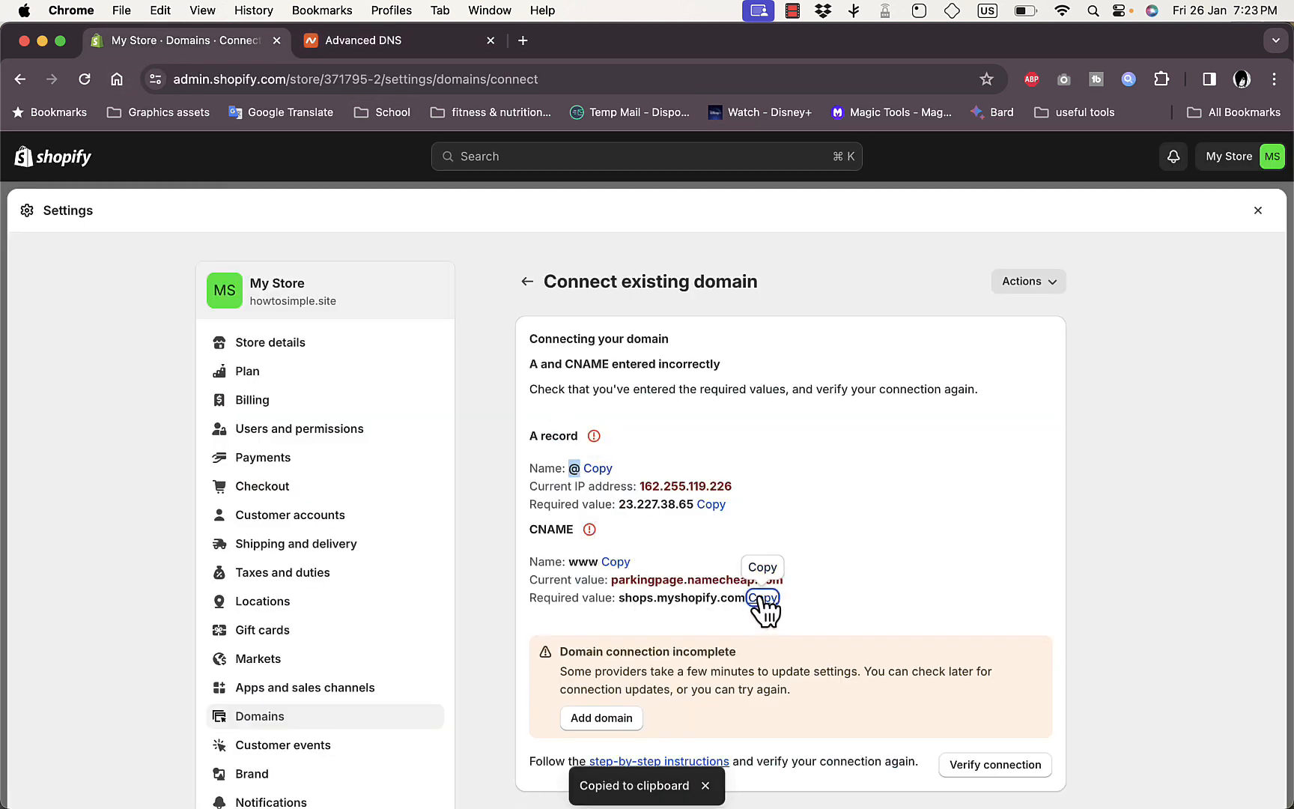
{"action": "left_click", "coordinate": [375, 49]}
{"action": "left_click", "coordinate": [678, 414]}
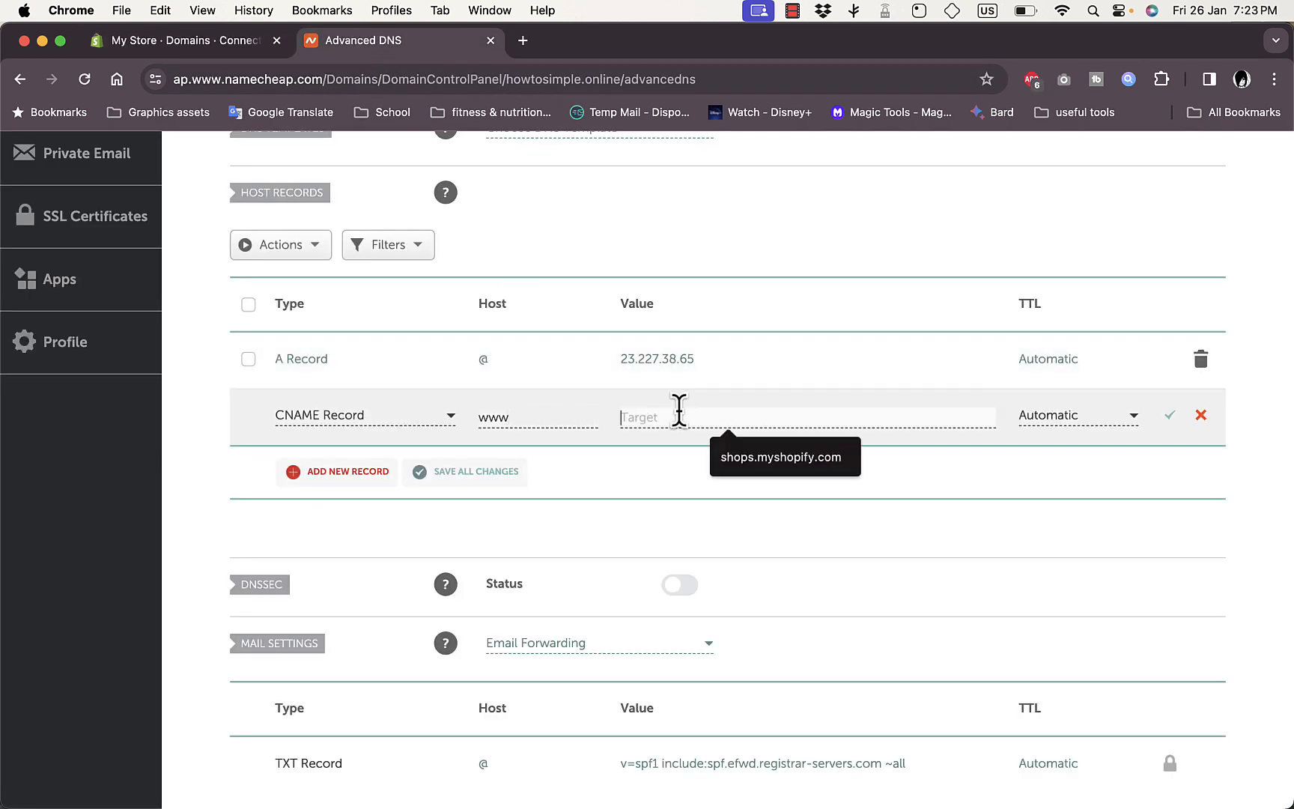
{"action": "key", "text": "super+v"}
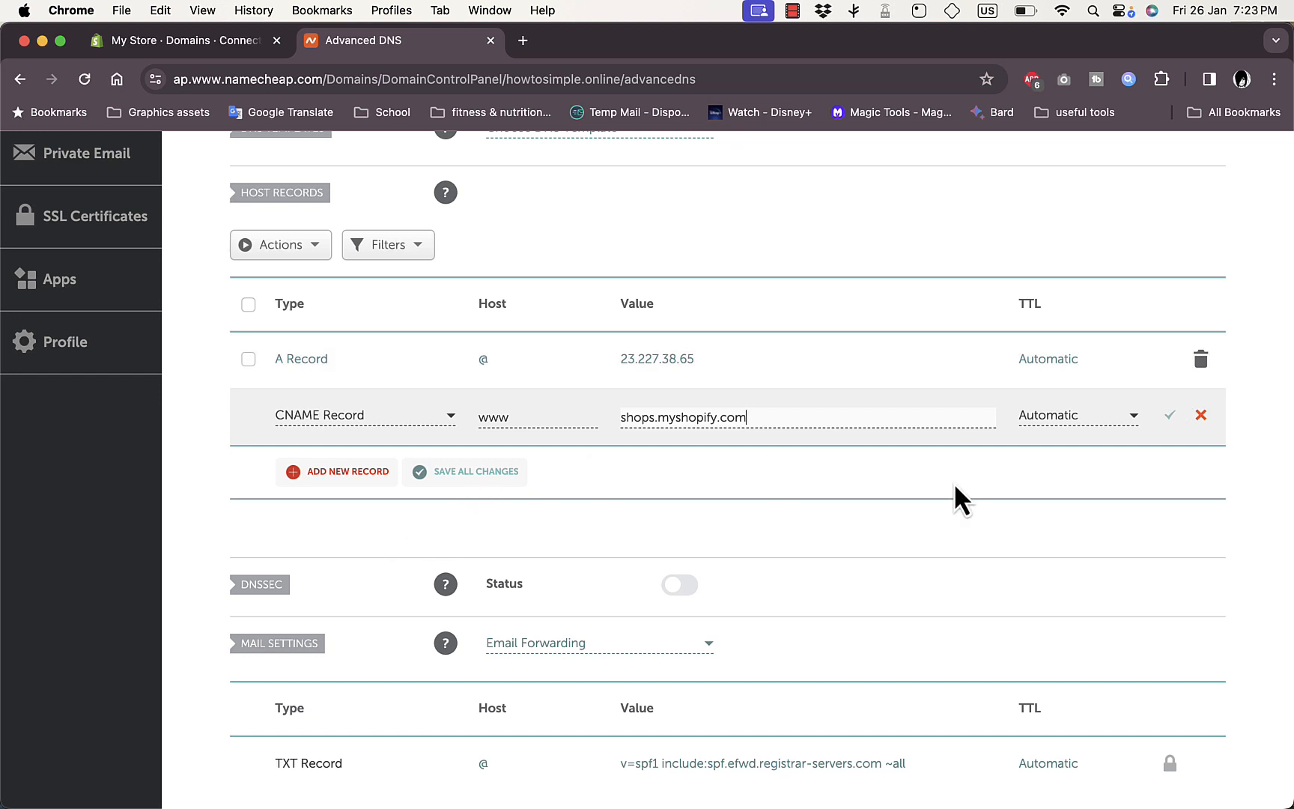
{"action": "left_click", "coordinate": [1172, 421]}
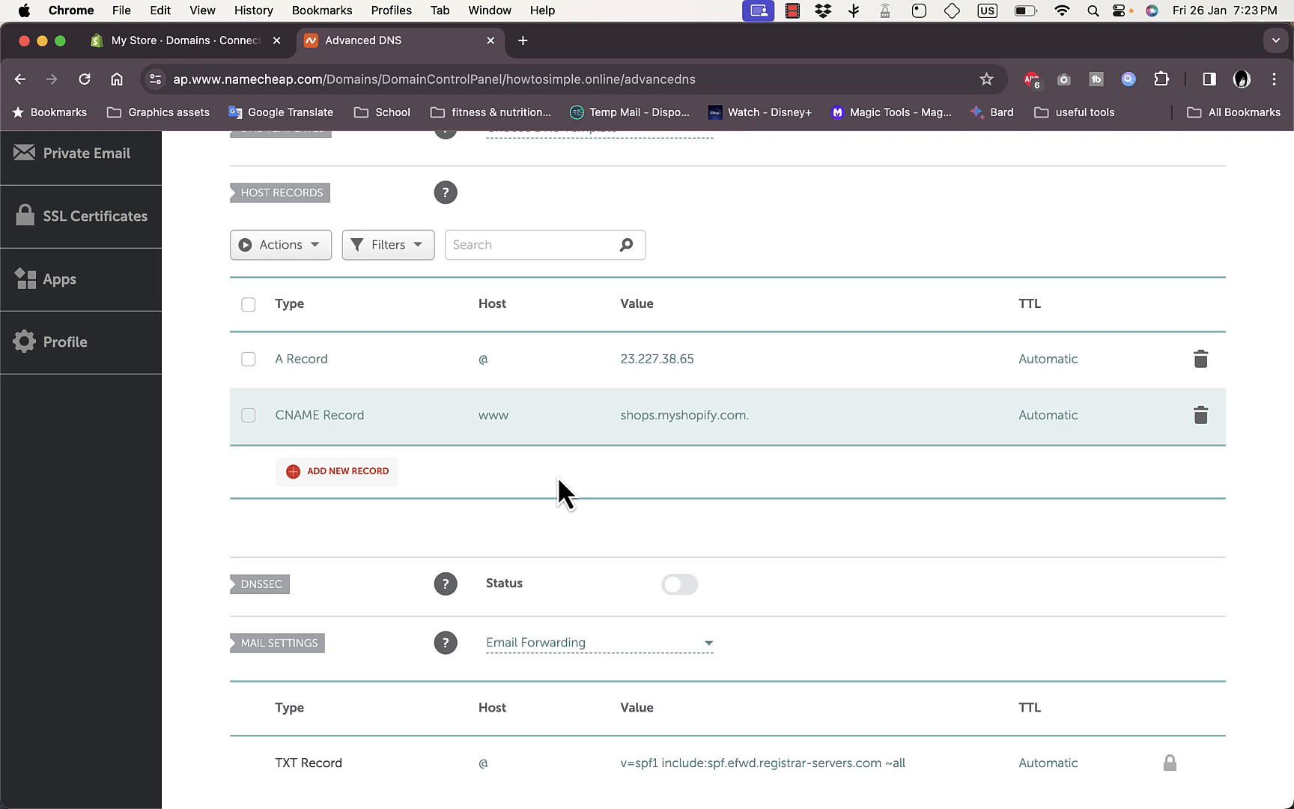
- Switch to Shopify and verify the existing domain's connection, running the verification twice
{"action": "left_click", "coordinate": [177, 50]}
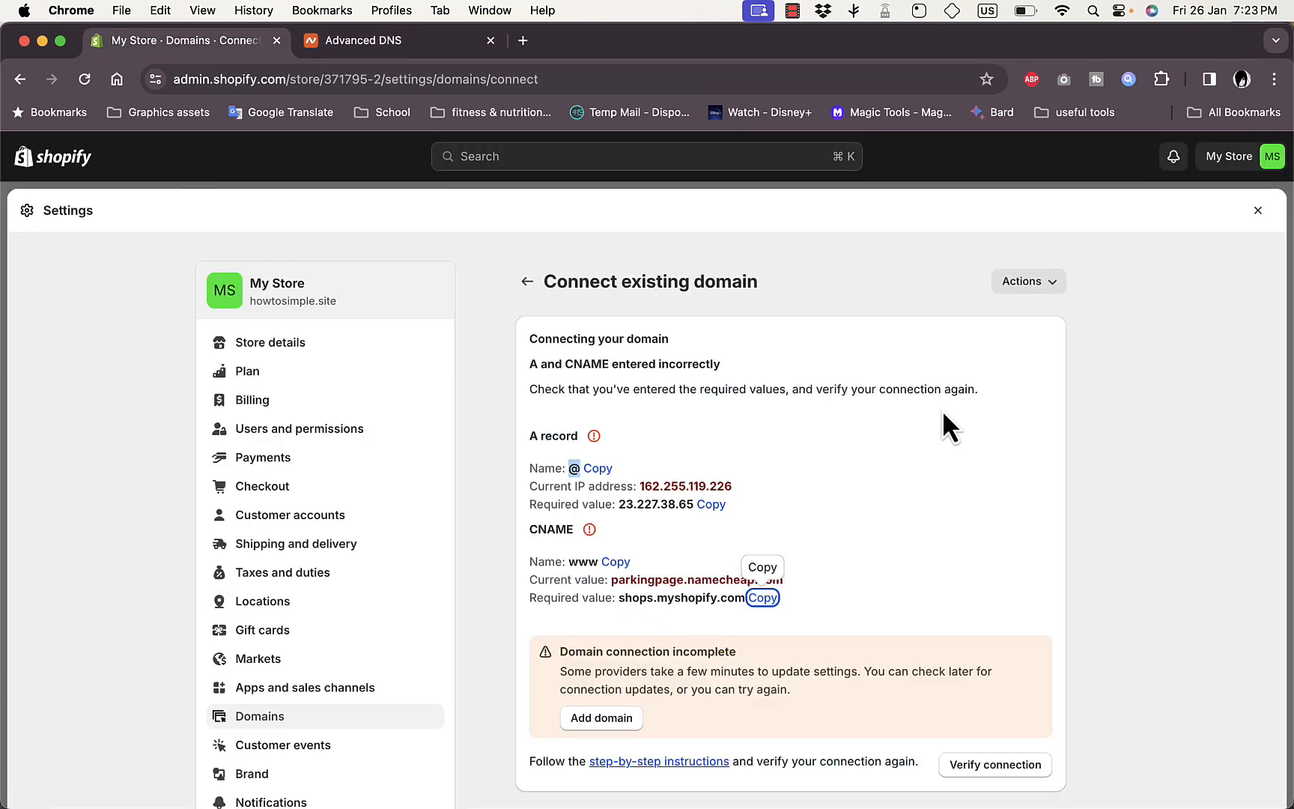
{"action": "scroll", "coordinate": [943, 414], "scroll_direction": "down", "scroll_amount": 3}
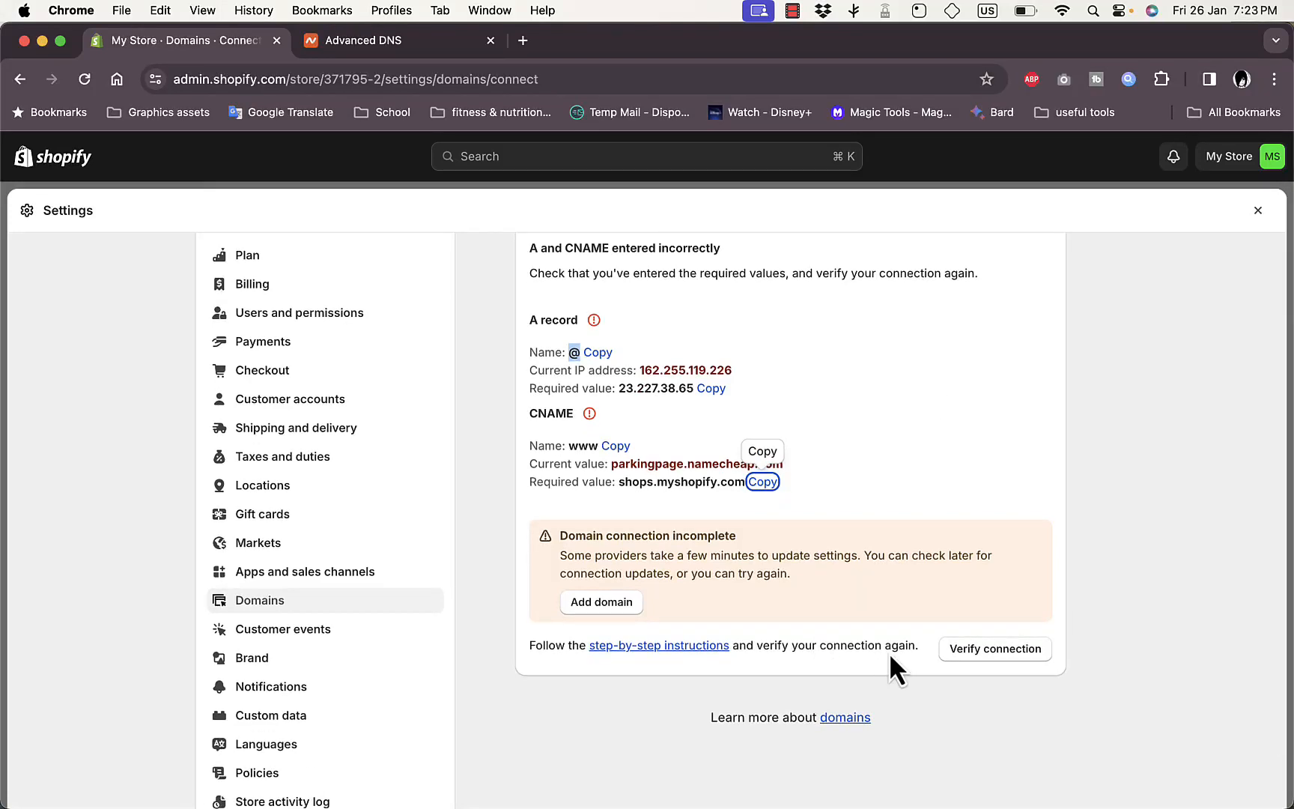
{"action": "left_click", "coordinate": [995, 649]}
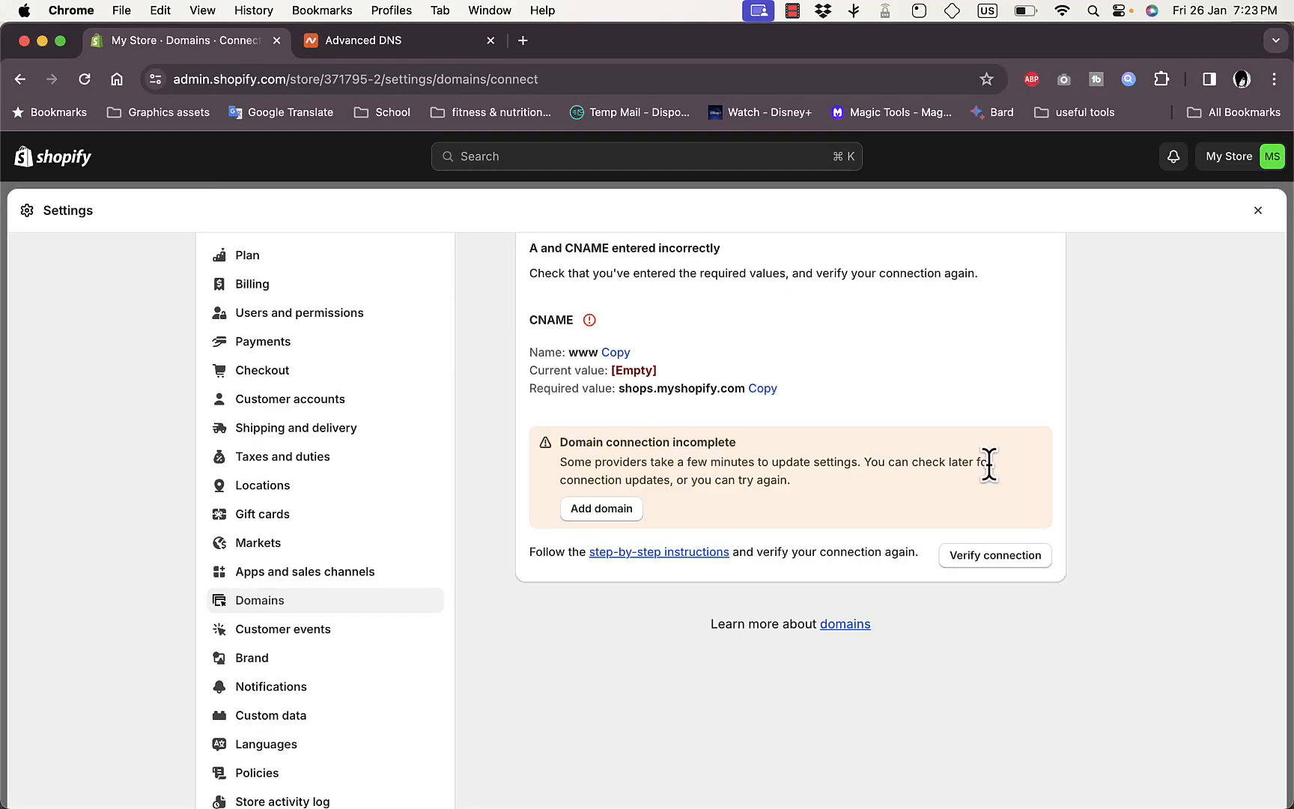
{"action": "scroll", "coordinate": [918, 345], "scroll_direction": "up", "scroll_amount": 3}
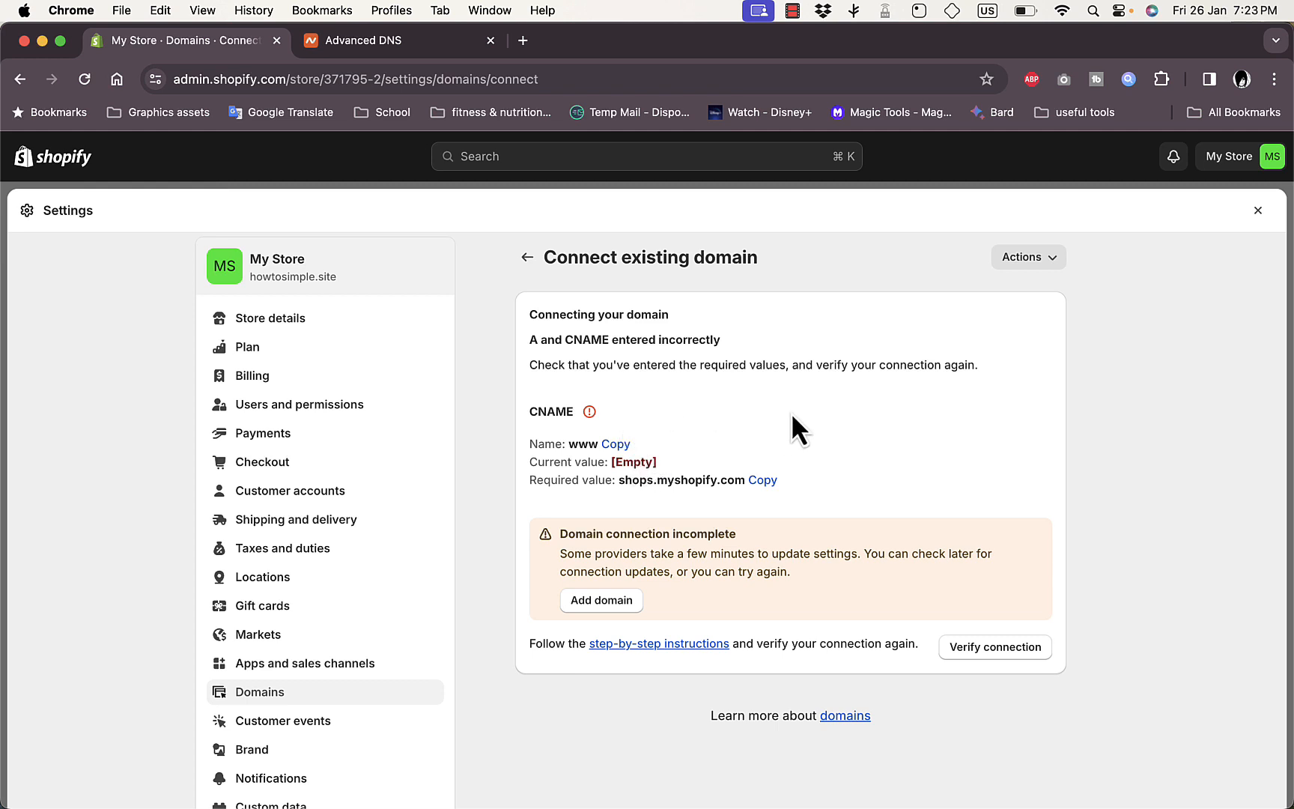
{"action": "left_click", "coordinate": [1001, 651]}
- Check the saved A and CNAME host records in Namecheap, then verify the domain connection in Shopify again
{"action": "left_click", "coordinate": [401, 45]}
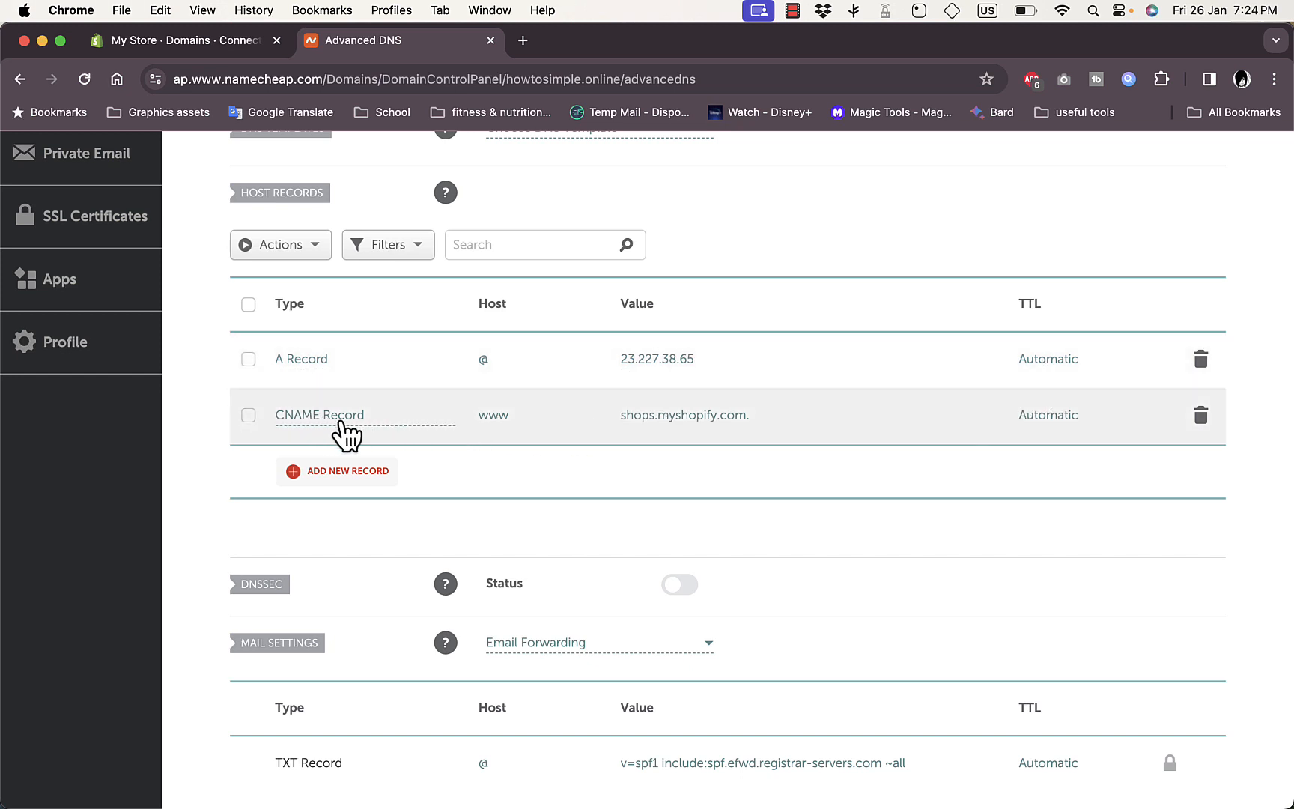
{"action": "left_click", "coordinate": [198, 35]}
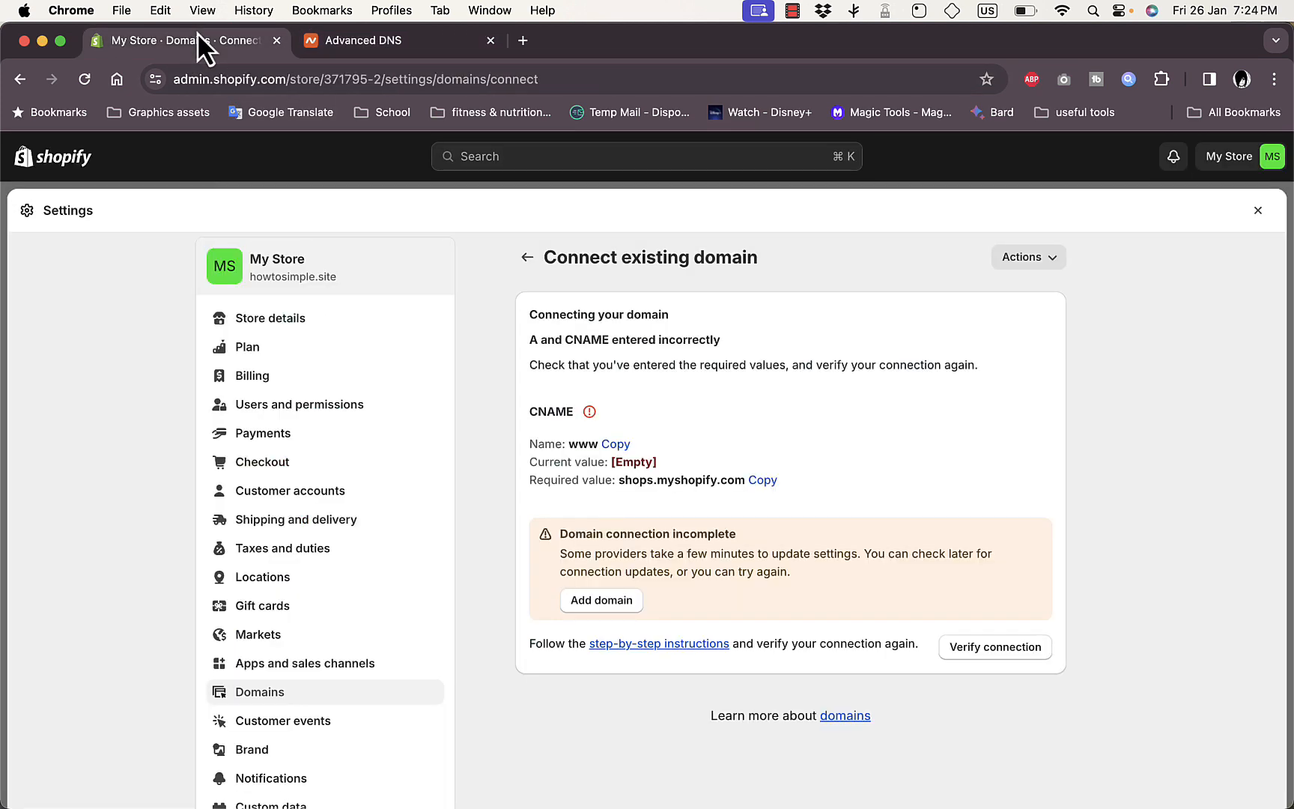
{"action": "left_click", "coordinate": [993, 642]}
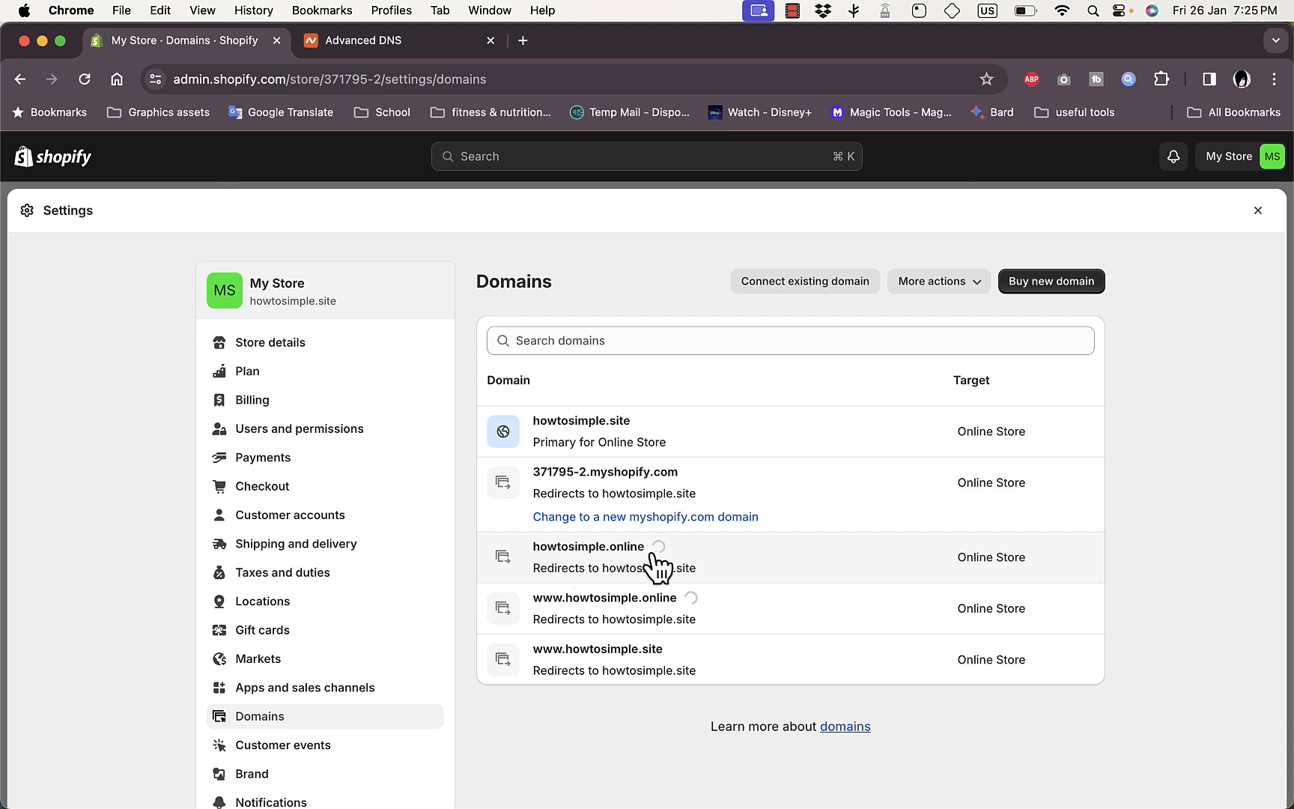
- Open the howtosimple.online domain's details and review its domain type options, cancelling without changing the type
{"action": "left_click", "coordinate": [765, 567]}
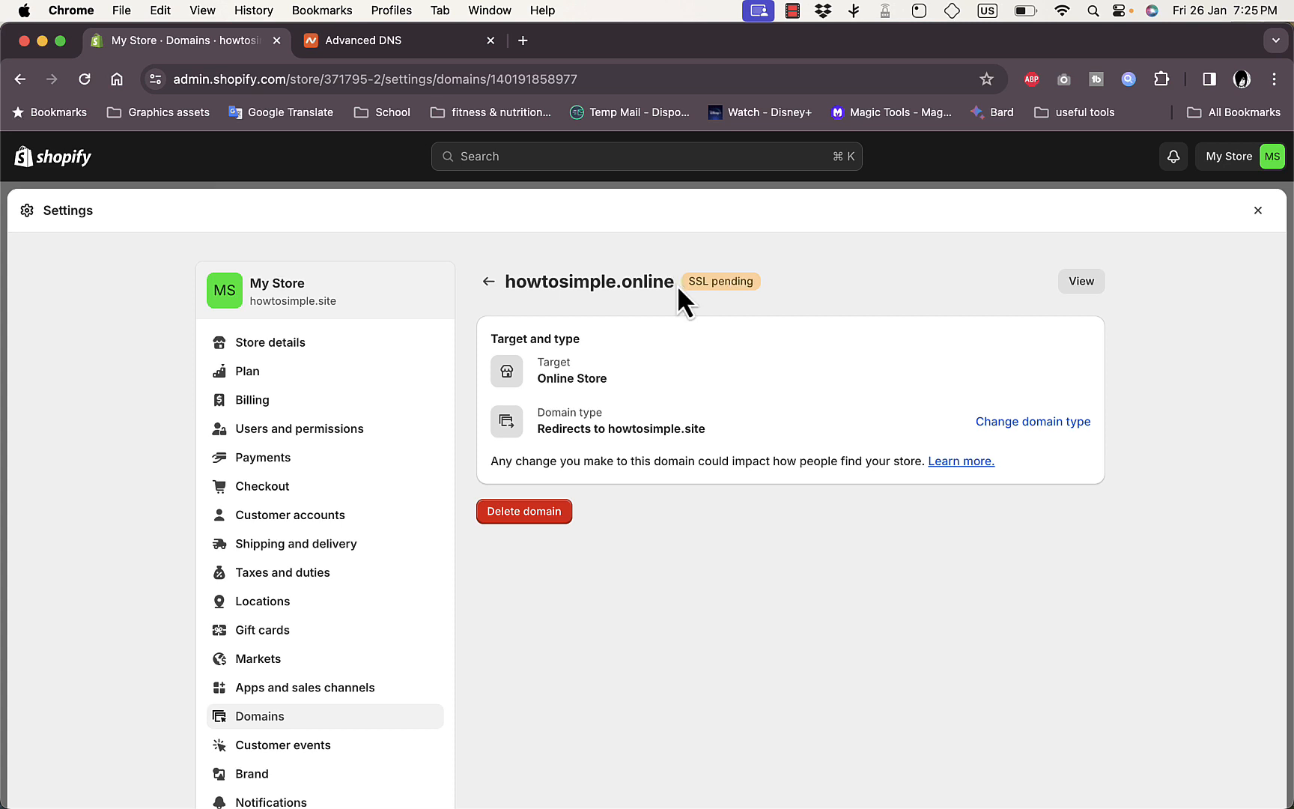
{"action": "mouse_move", "coordinate": [674, 284]}
{"action": "left_mouse_down"}
{"action": "mouse_move", "coordinate": [509, 280]}
{"action": "mouse_move", "coordinate": [683, 288]}
{"action": "left_mouse_up"}
{"action": "left_click", "coordinate": [1055, 423]}
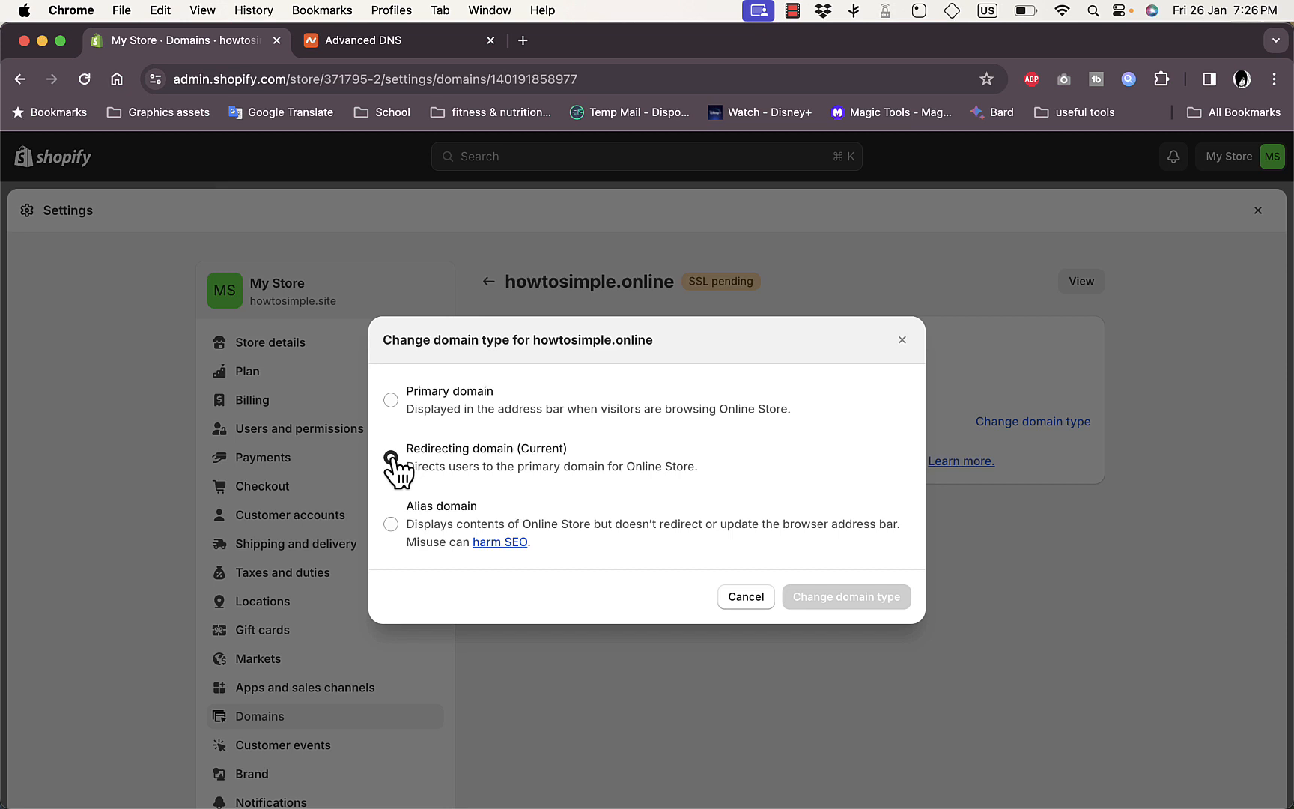
{"action": "left_click", "coordinate": [744, 599]}
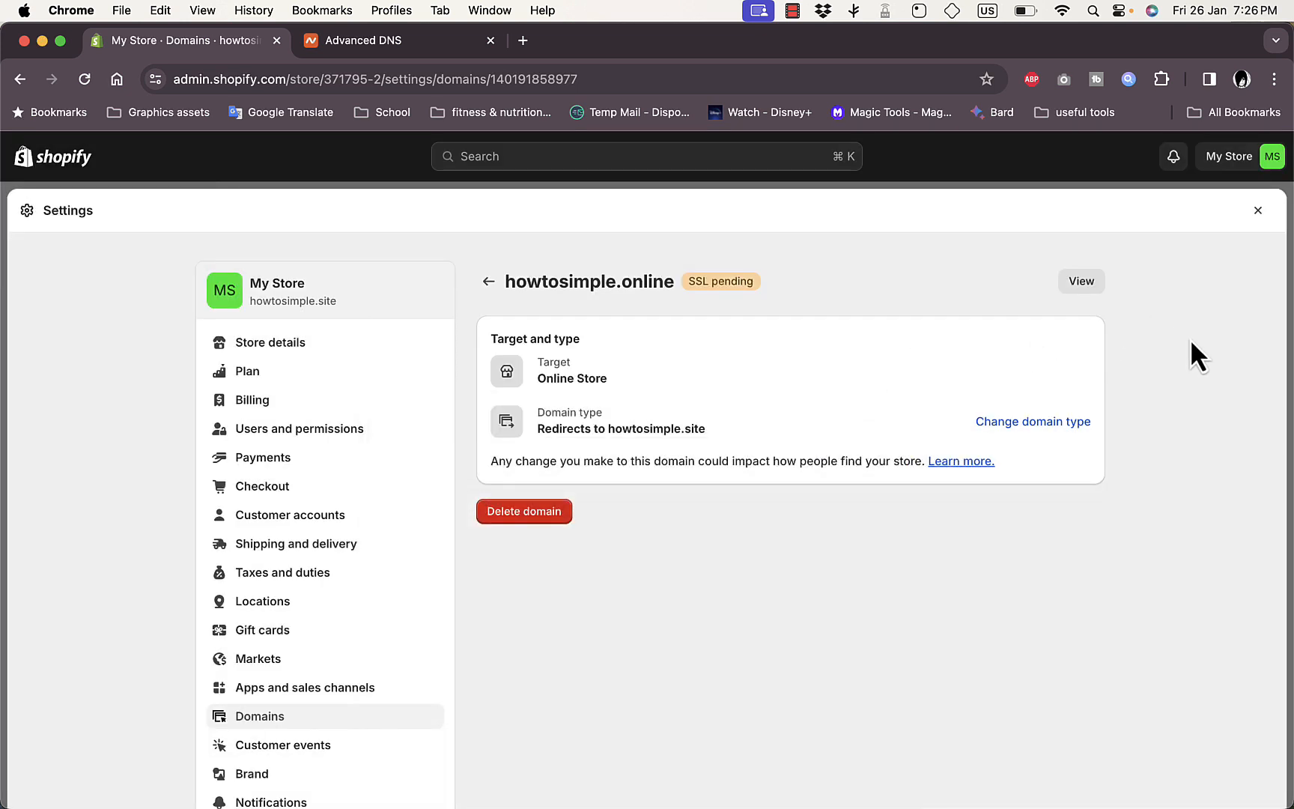